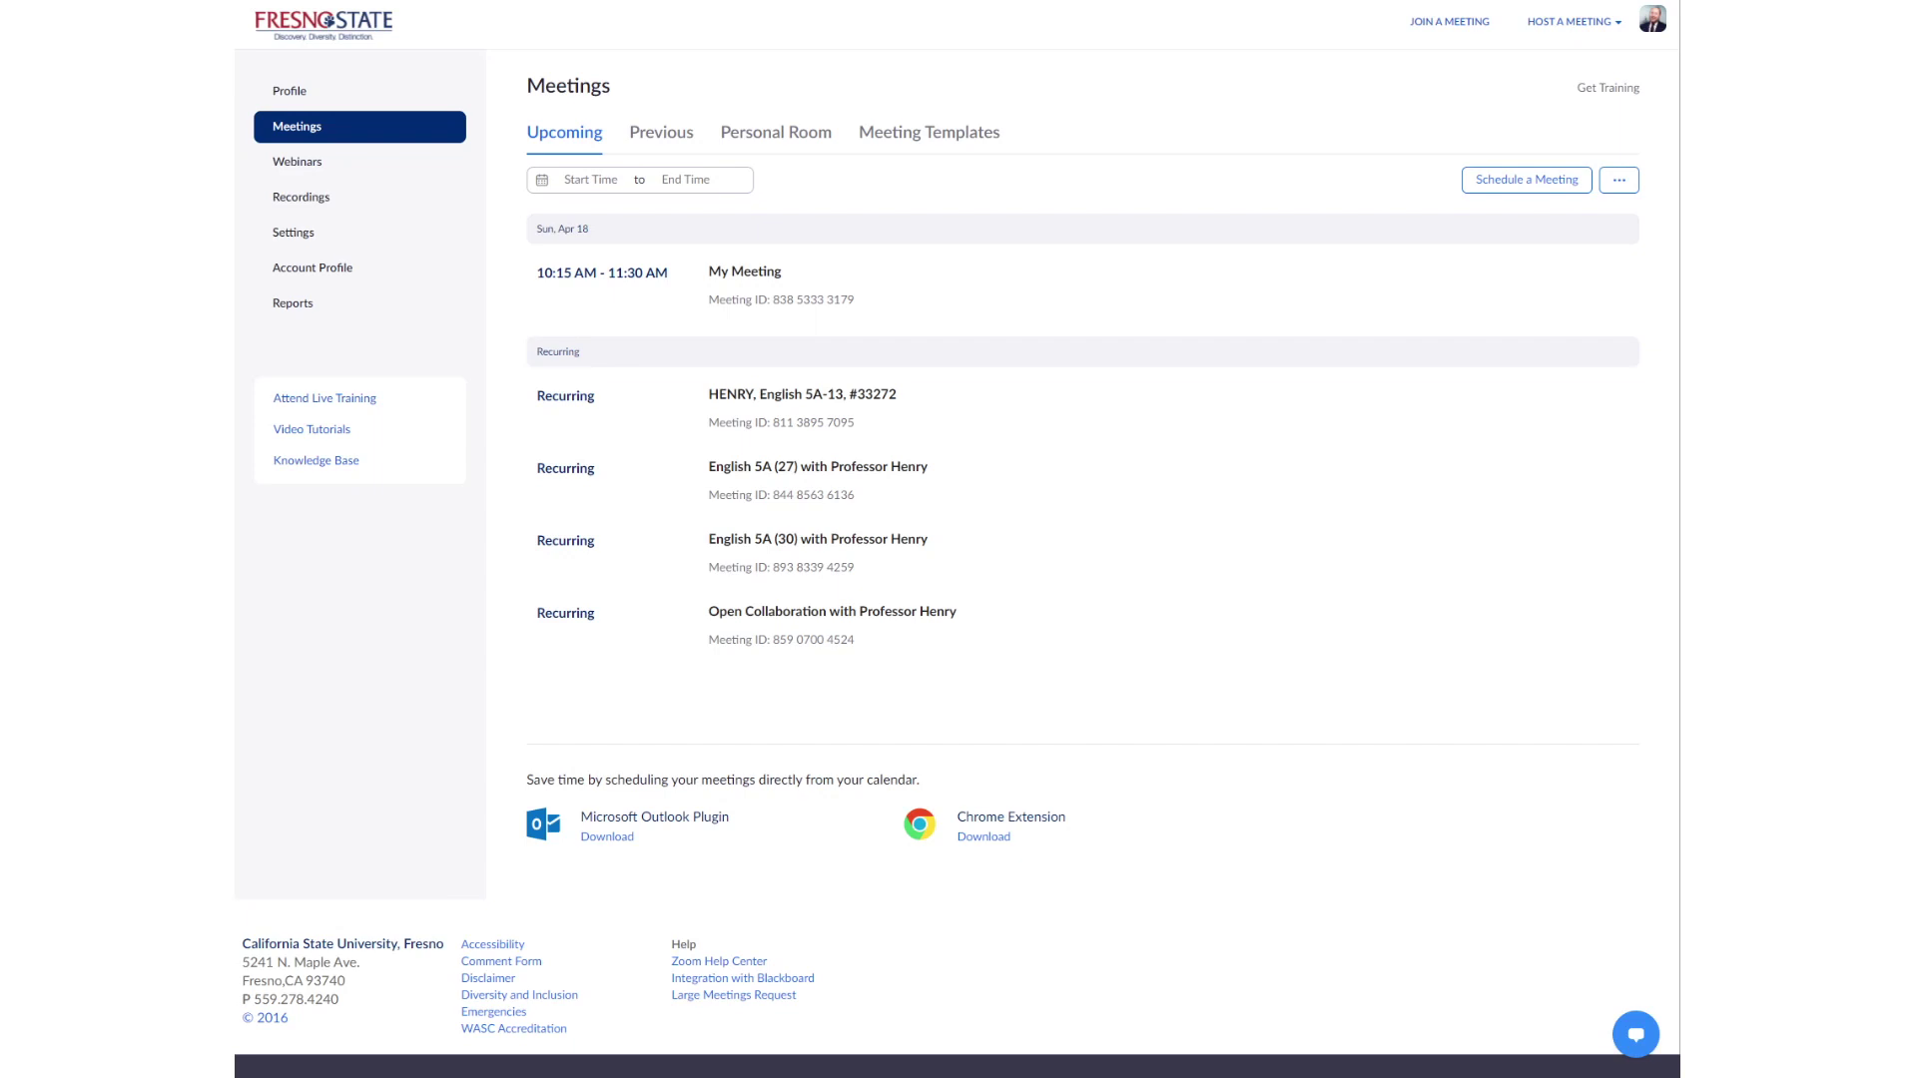
# Step: Start scheduling a new meeting and set its date to 04/18/2021 and its start time to 1:00 PM
pyautogui.click(1498, 177)
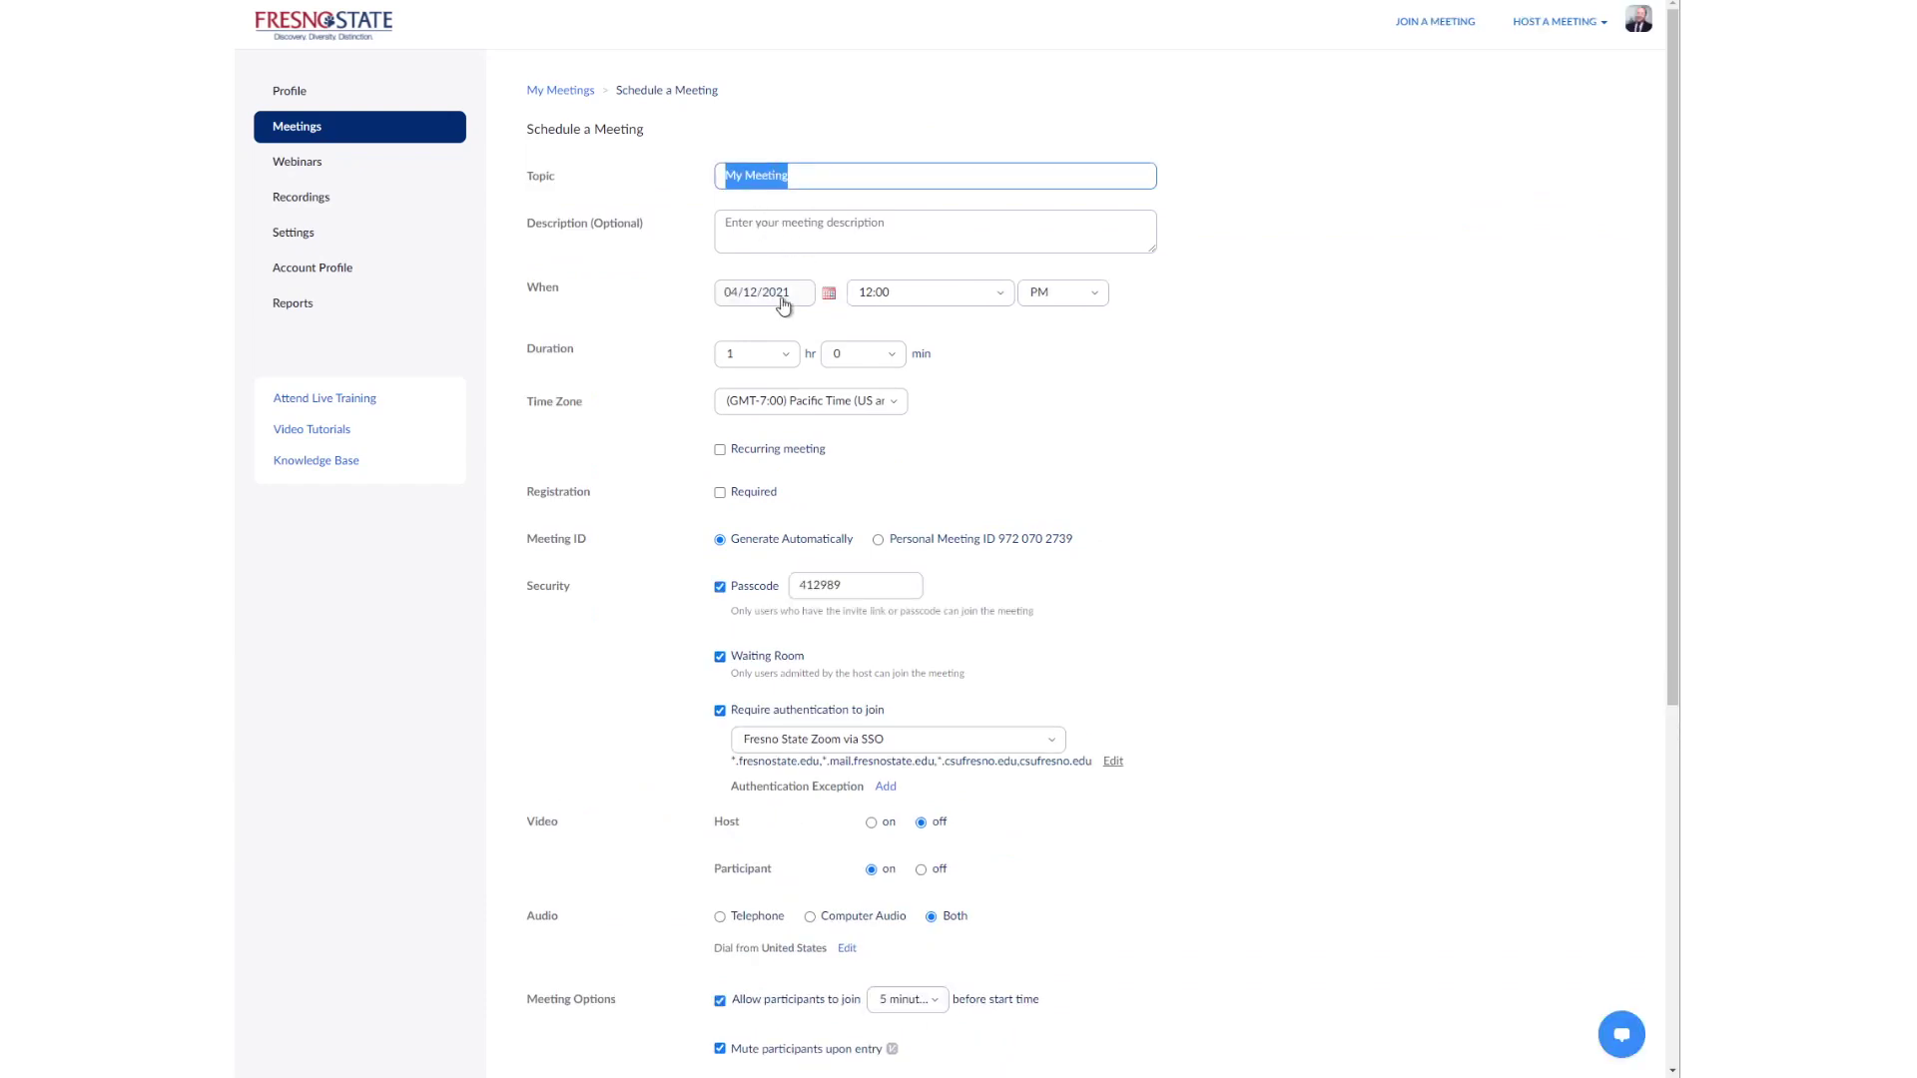
pyautogui.click(789, 293)
pyautogui.click(828, 295)
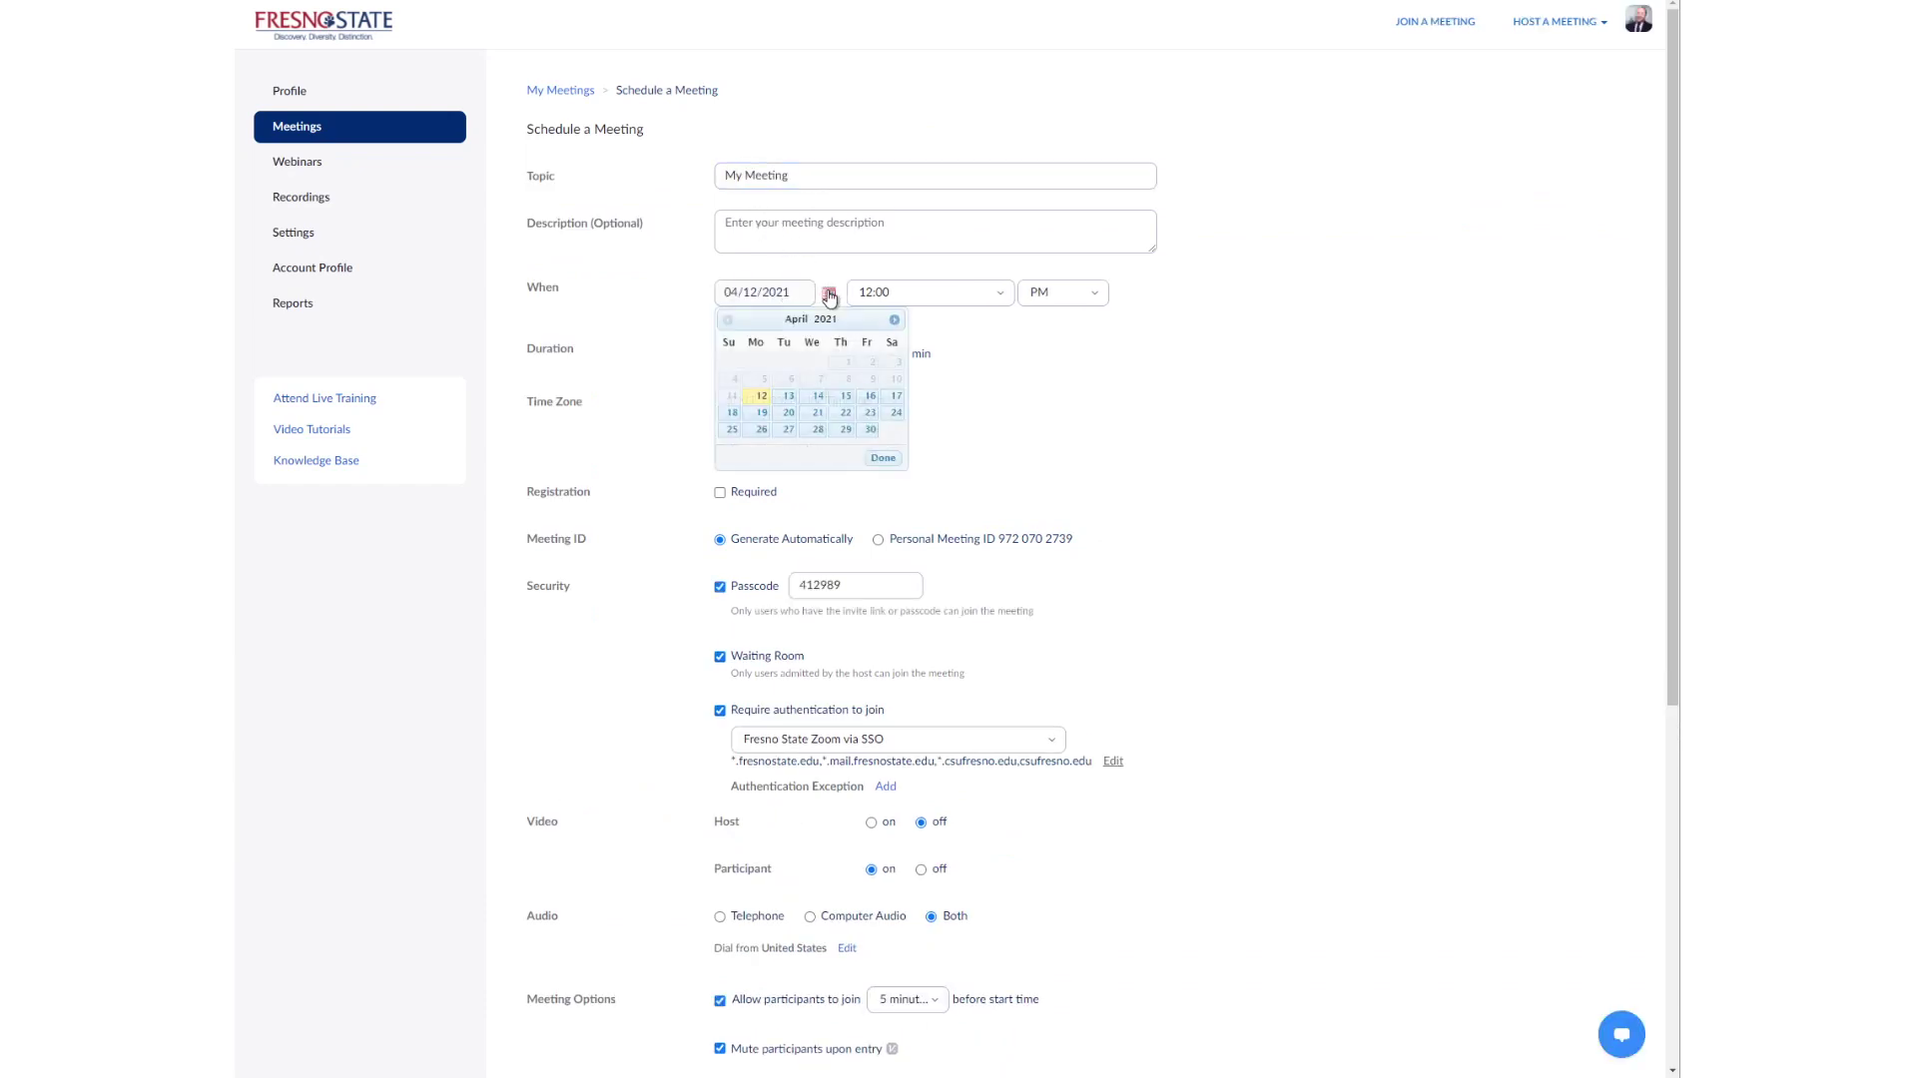
pyautogui.click(731, 413)
pyautogui.click(988, 296)
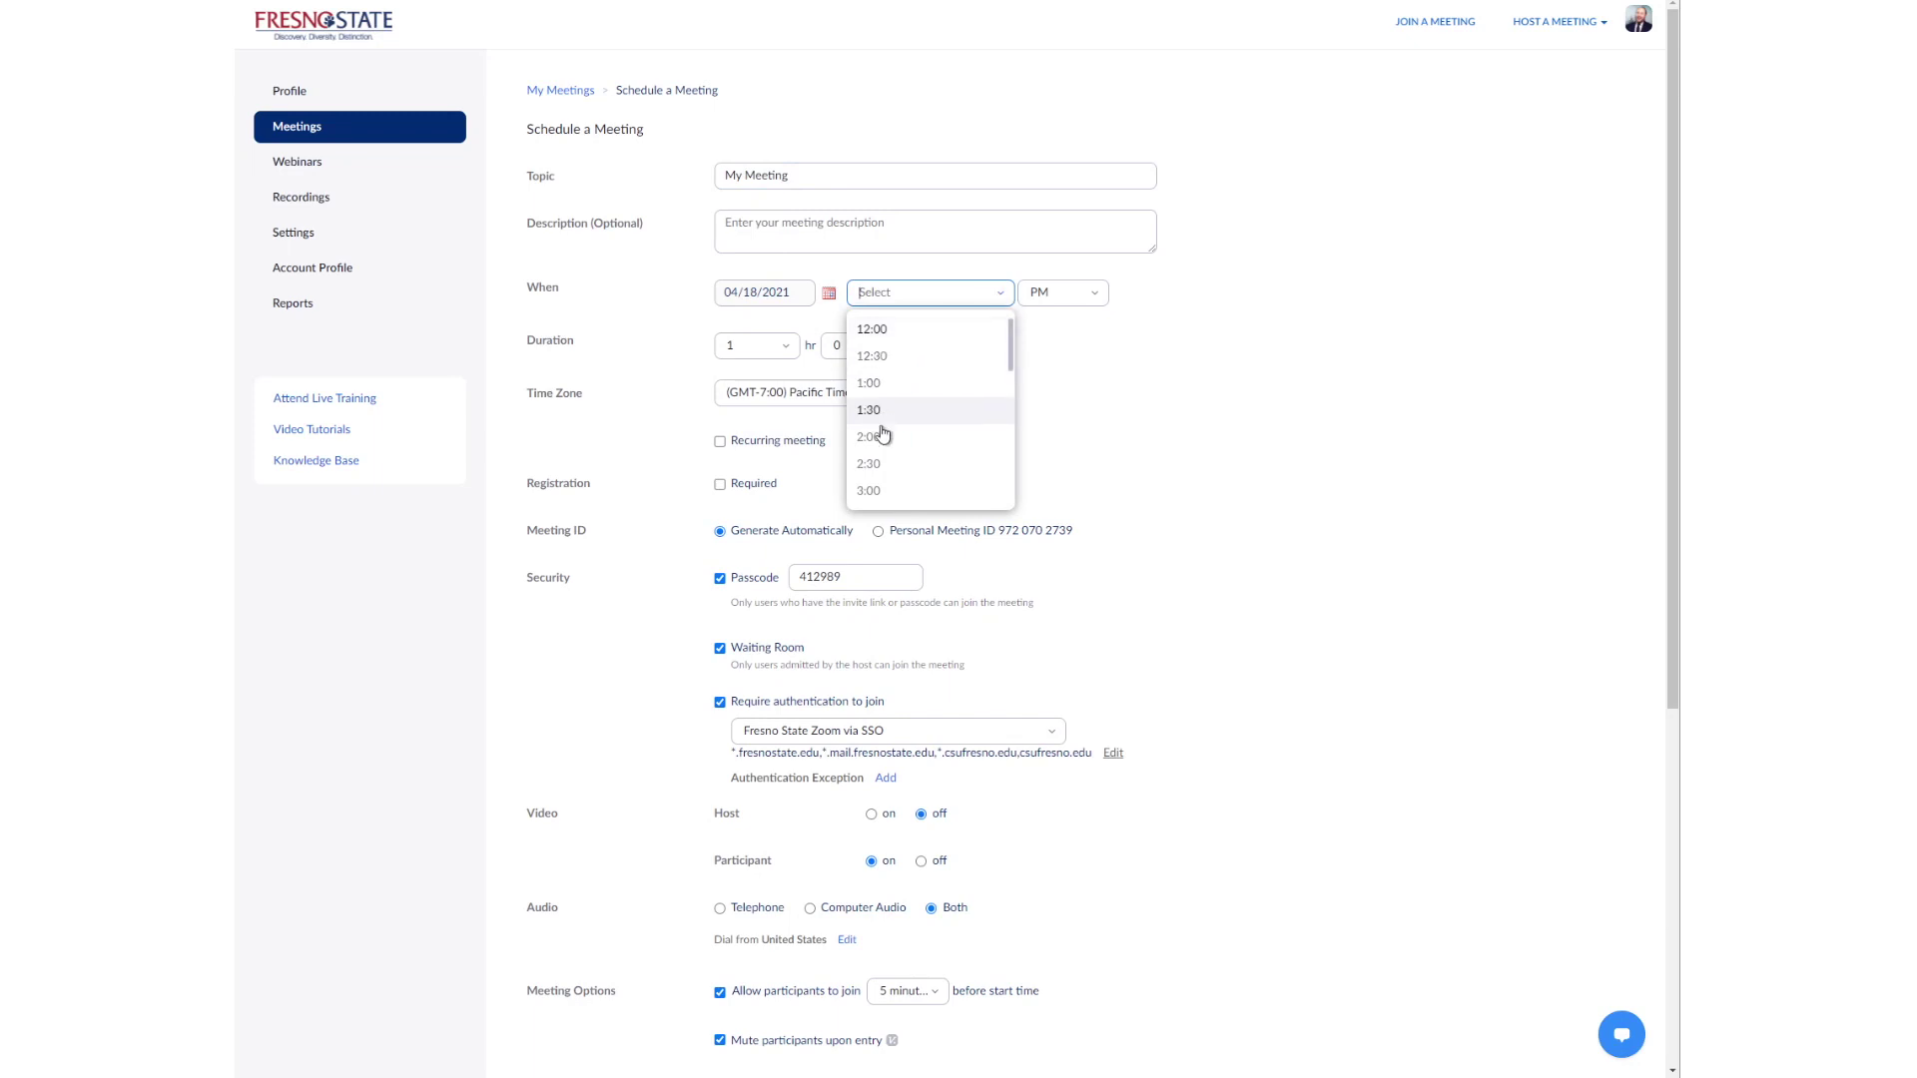
pyautogui.click(876, 385)
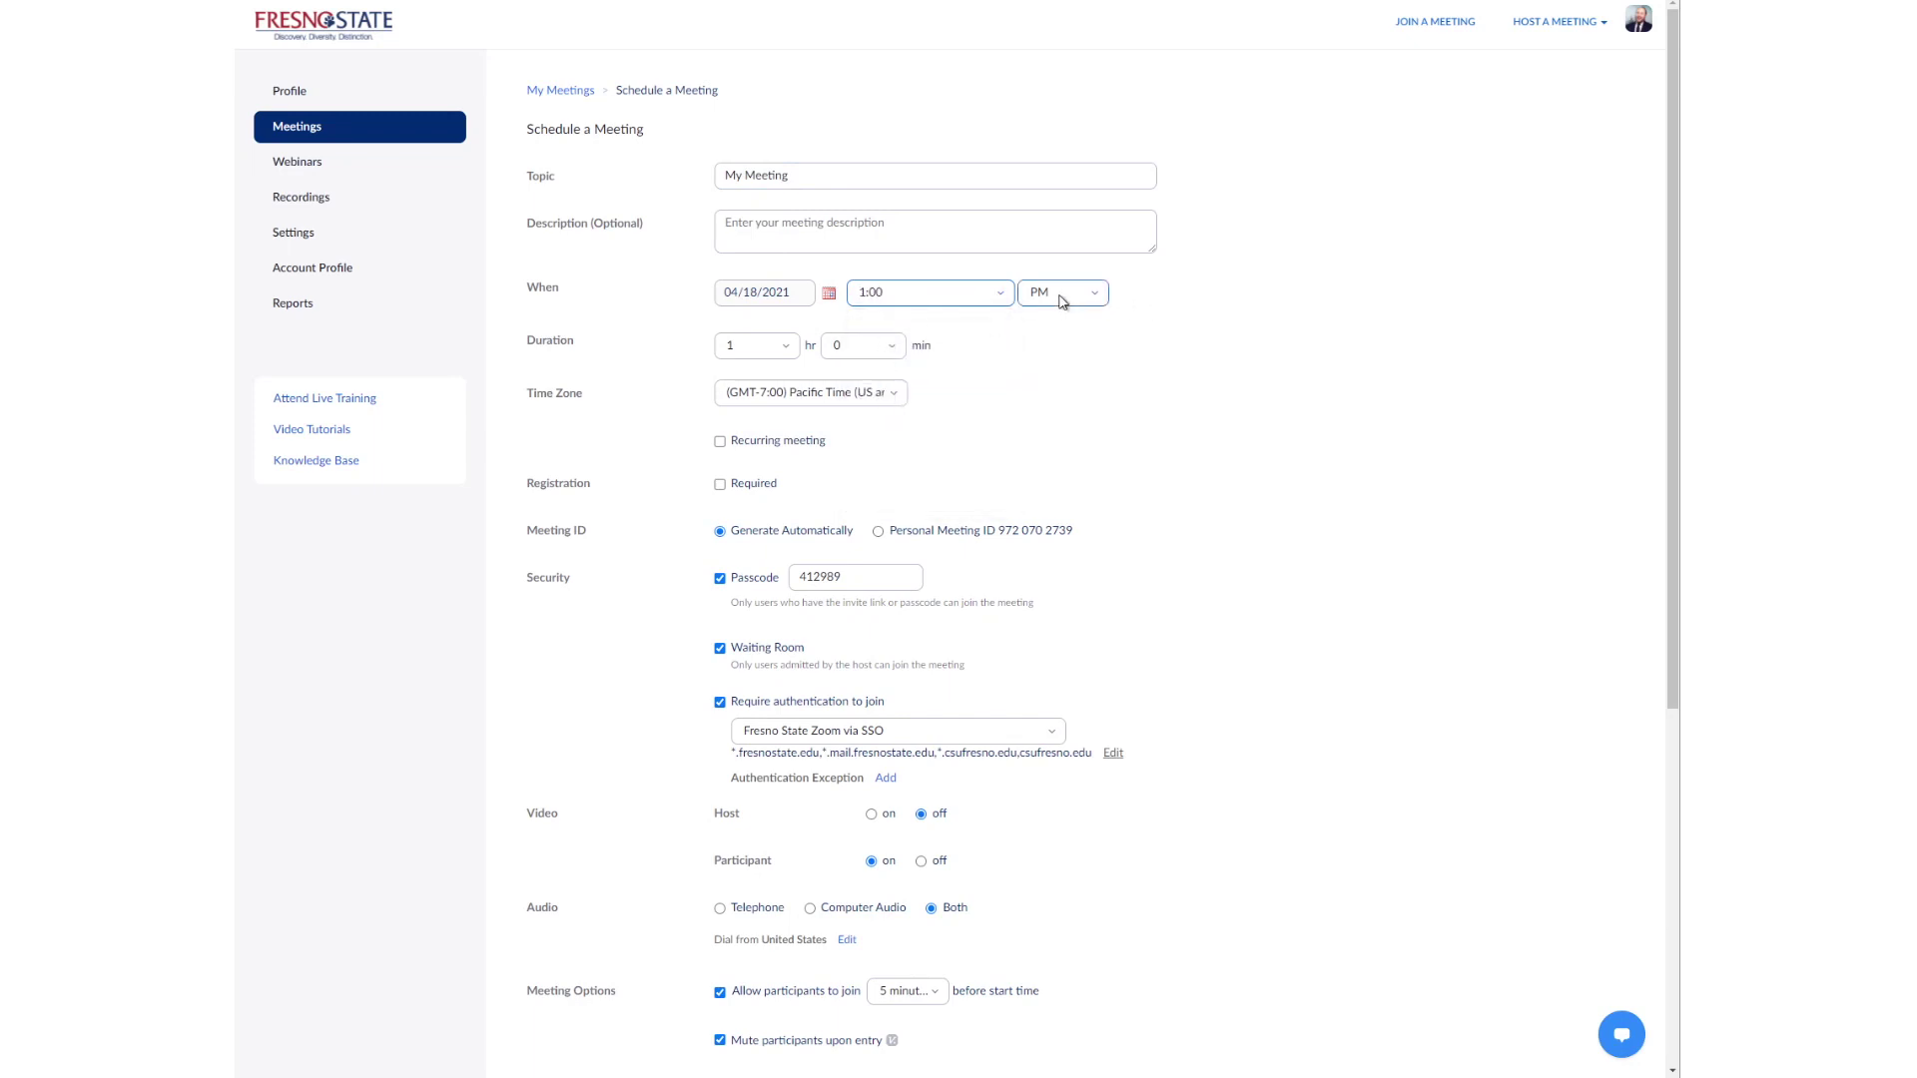
# Step: Set the meeting's duration to 1 hour 15 minutes and save the meeting
pyautogui.click(890, 347)
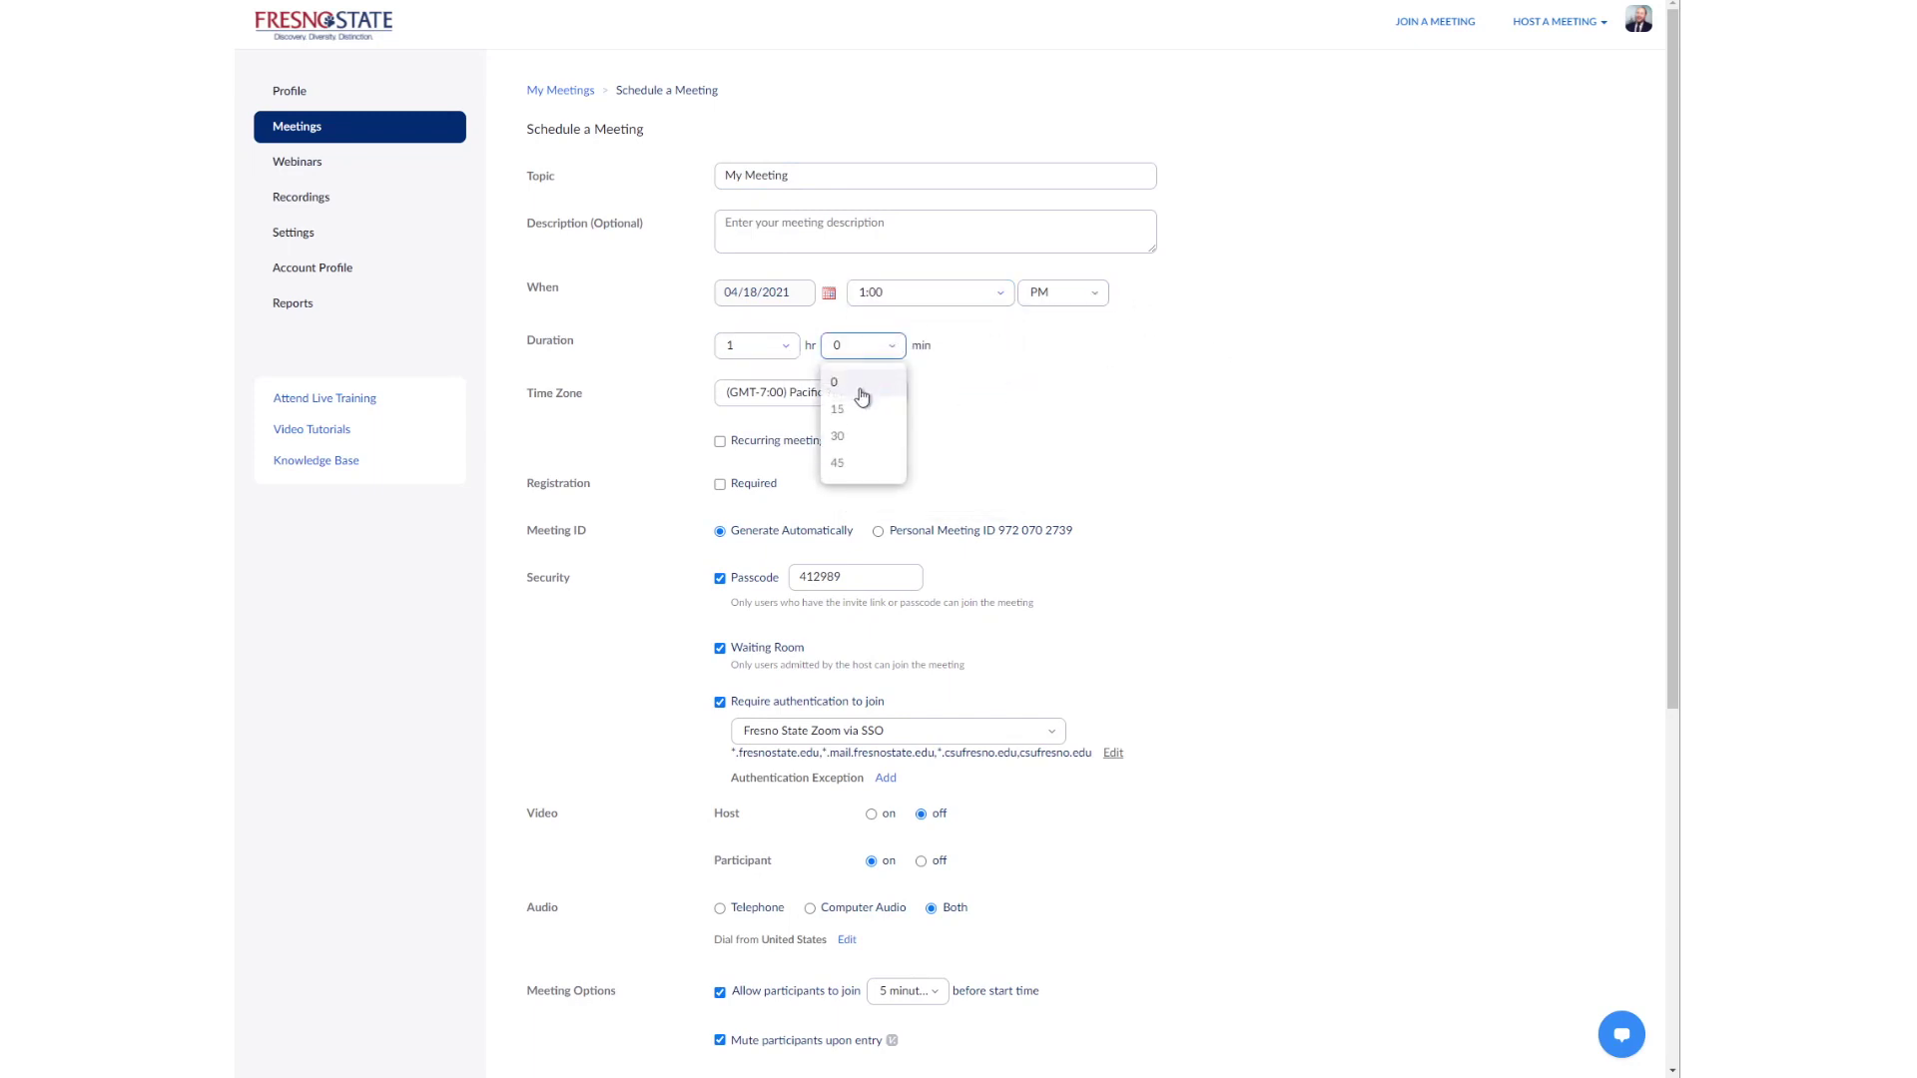
pyautogui.click(860, 393)
pyautogui.scroll(-1, 1032, 455)
pyautogui.scroll(-2, 1033, 455)
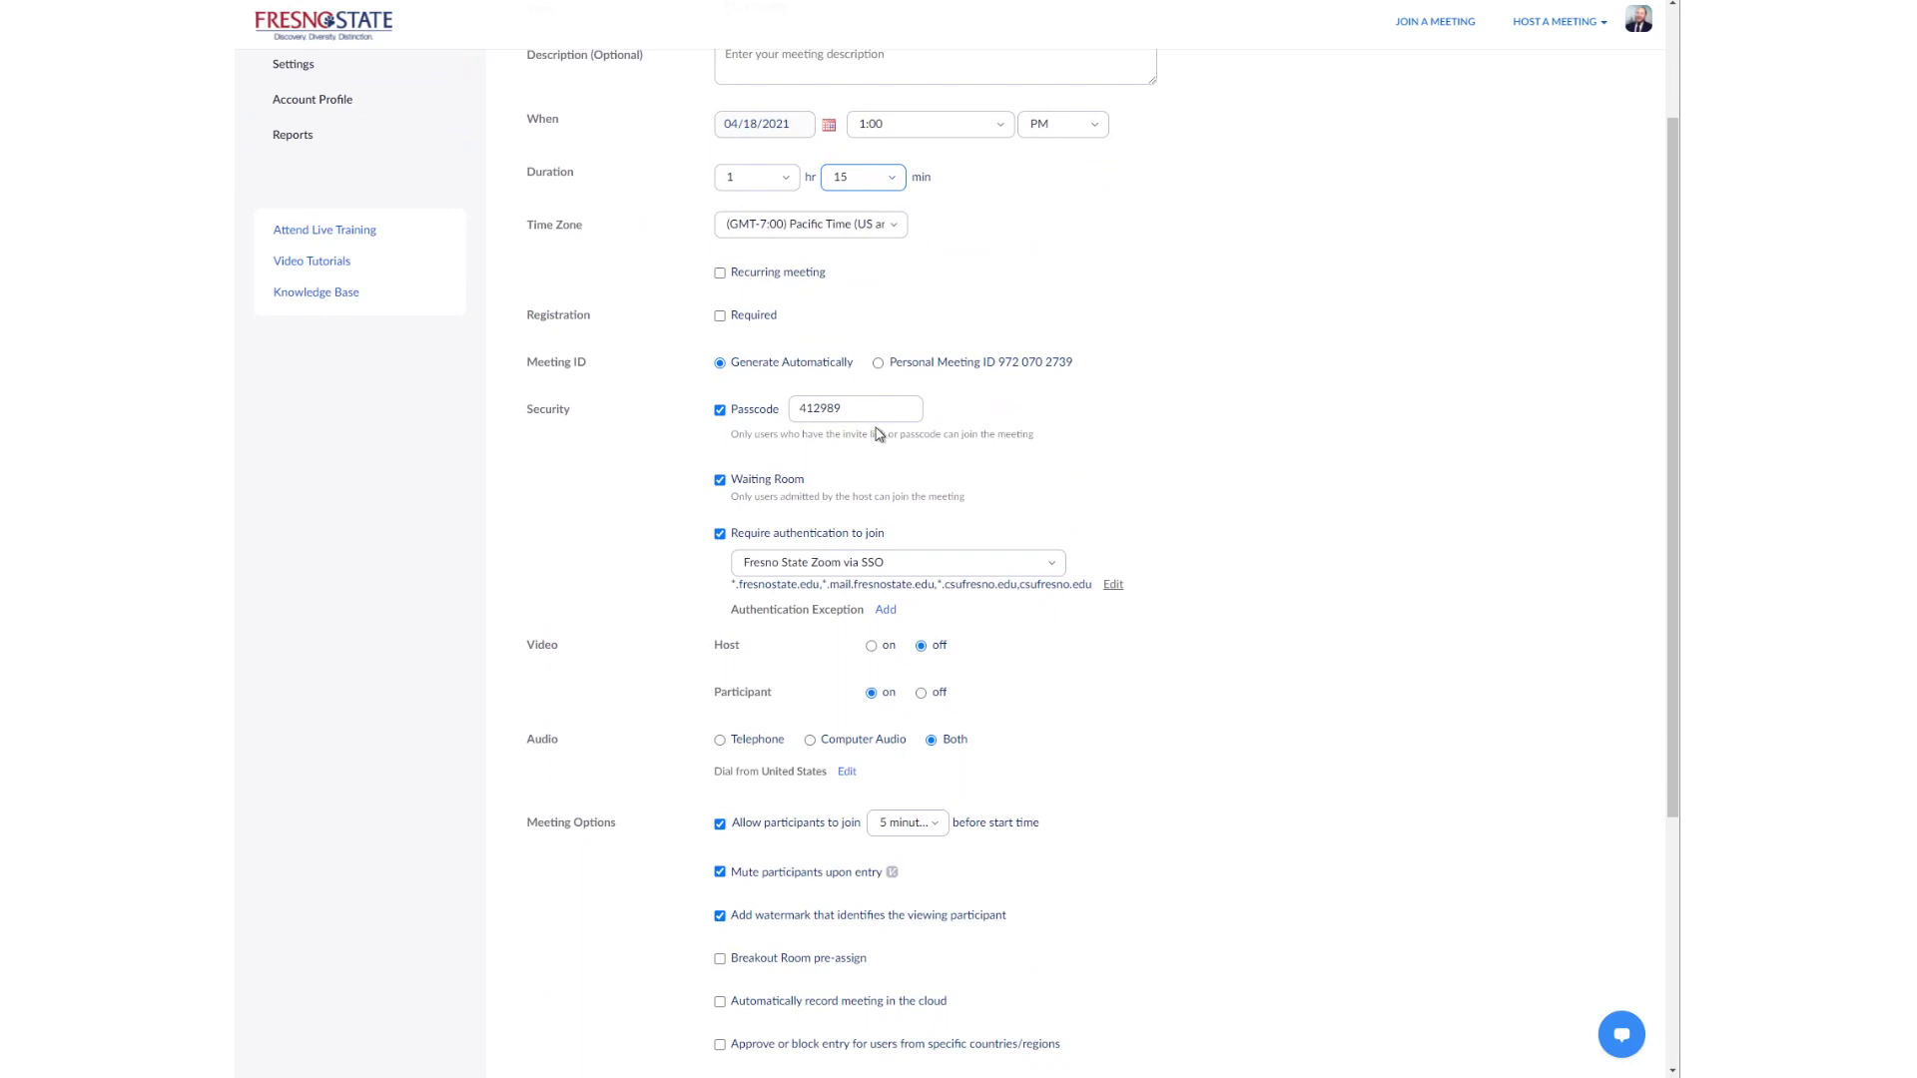
pyautogui.scroll(-1, 688, 423)
pyautogui.scroll(-3, 688, 423)
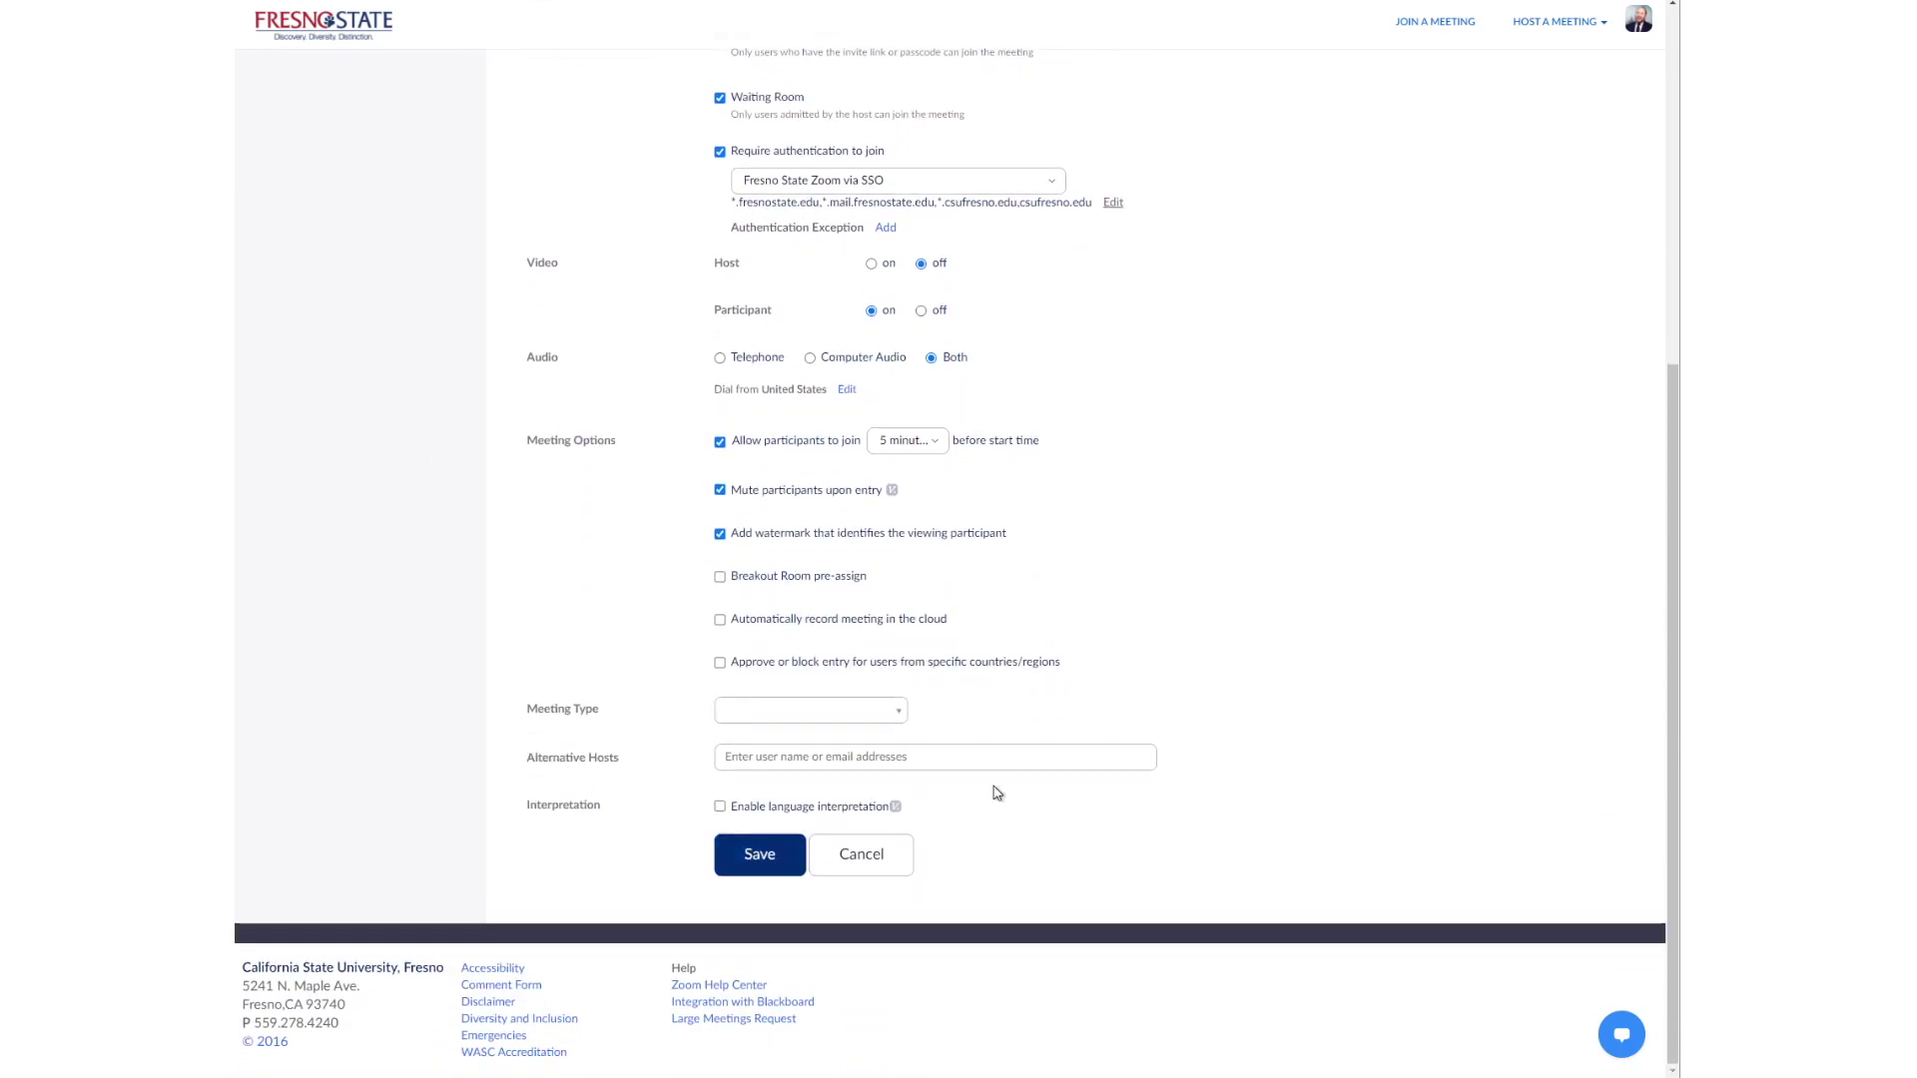
pyautogui.click(743, 850)
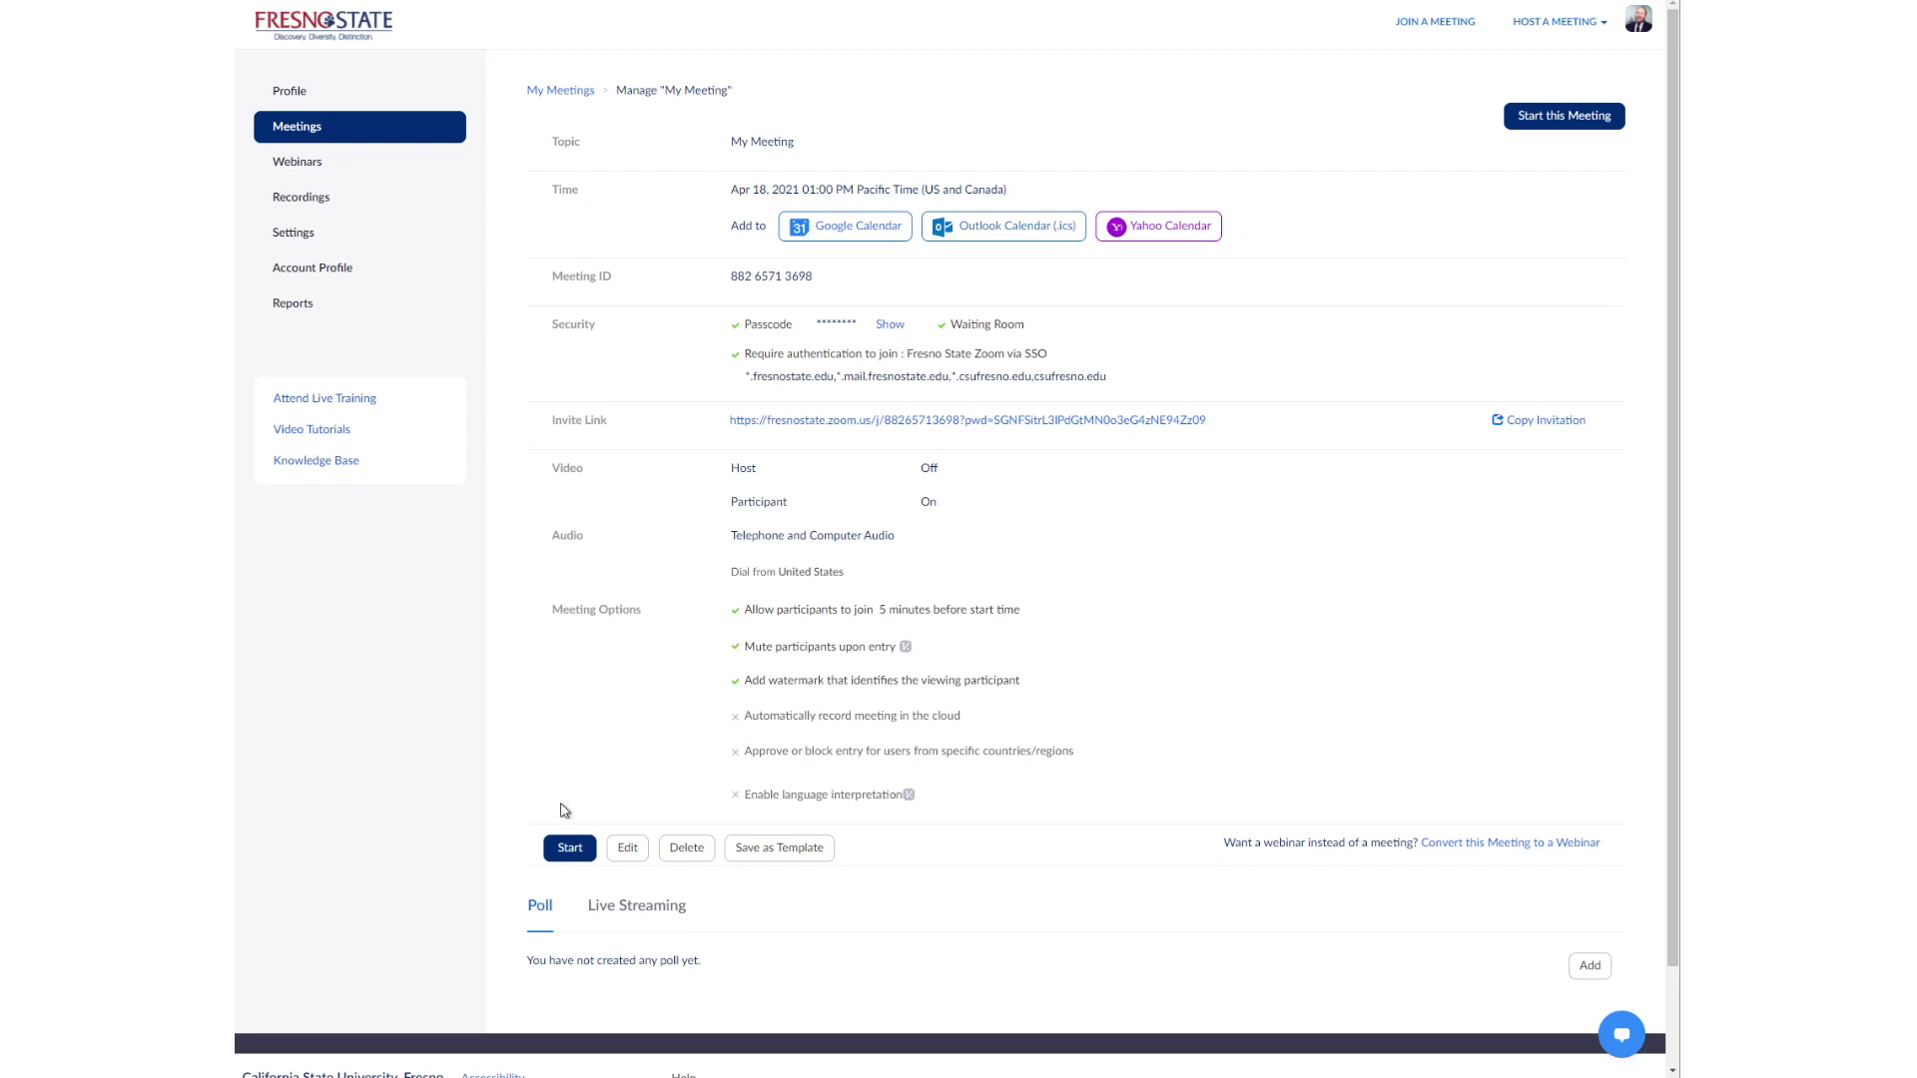
# Step: Examine the live streaming services supported for the saved meeting, especially the Custom Live Streaming Service
pyautogui.scroll(-2, 462, 805)
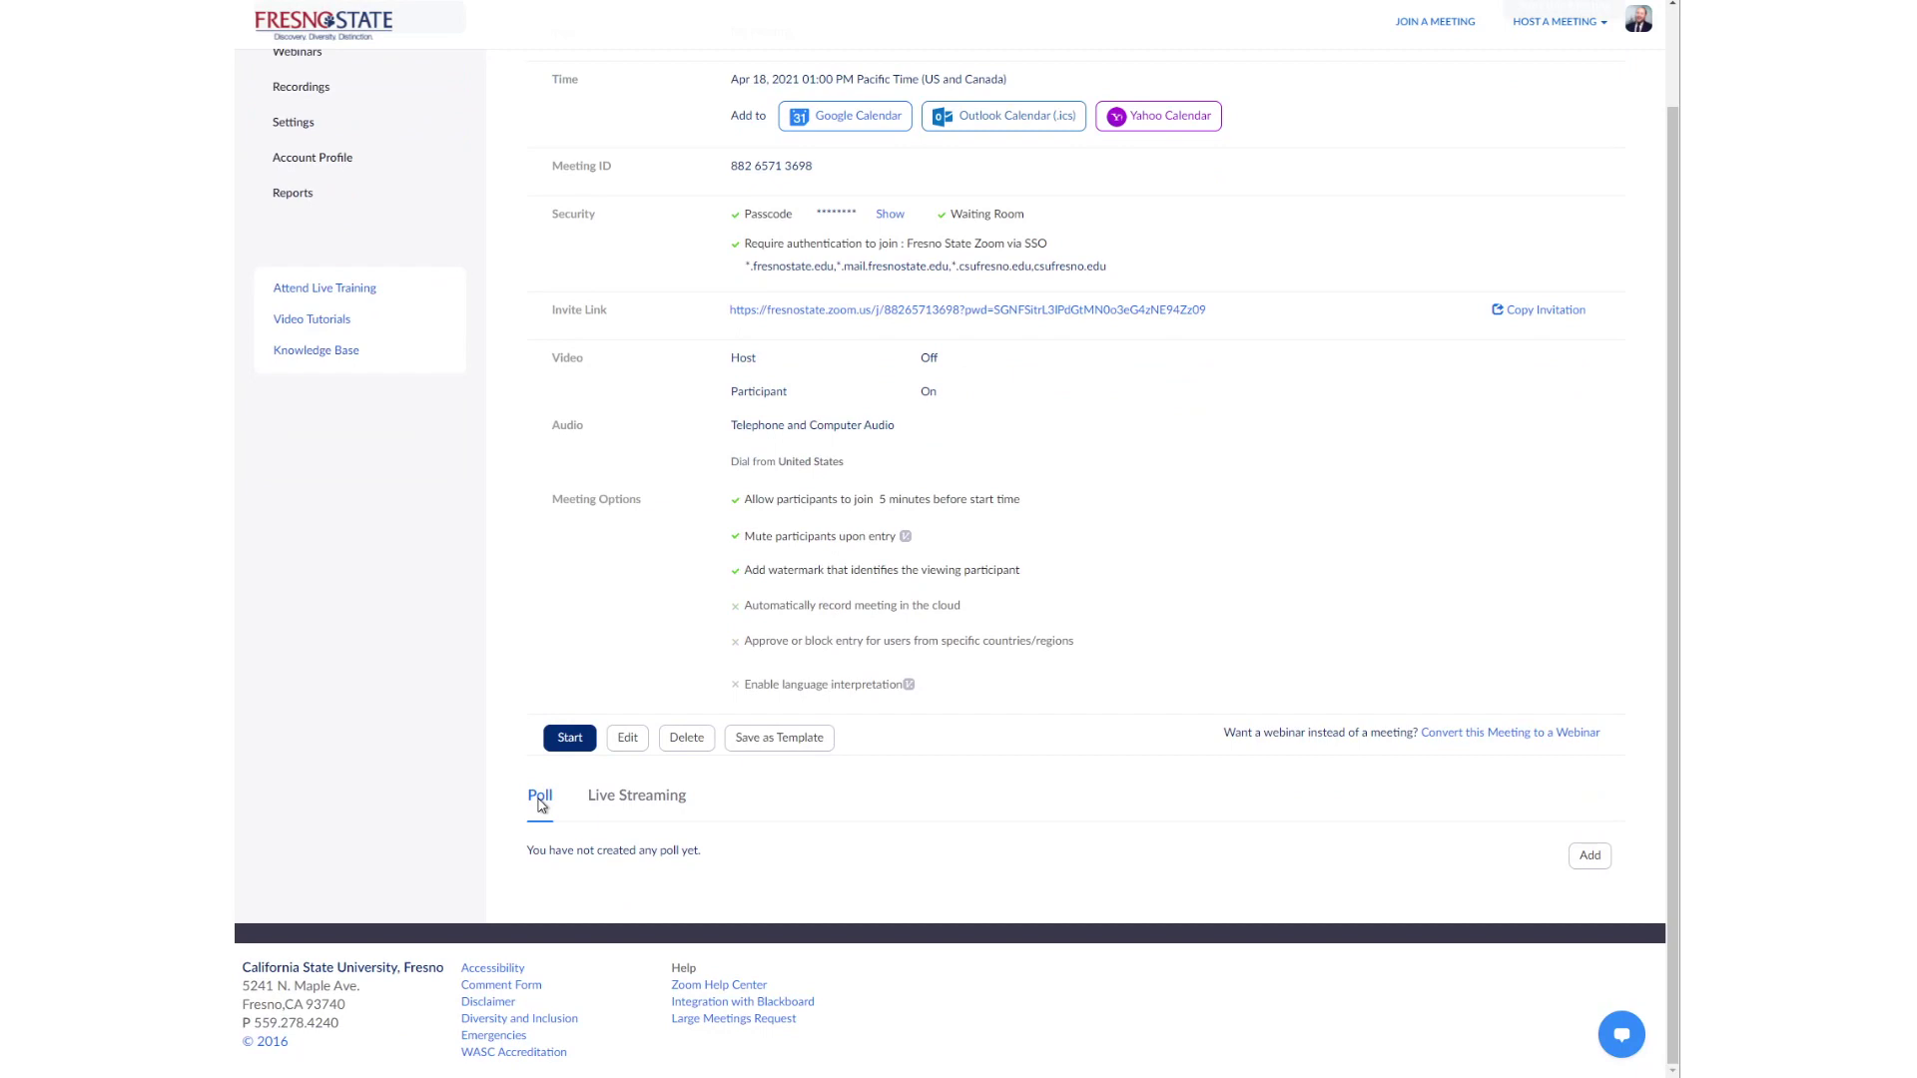
pyautogui.click(614, 804)
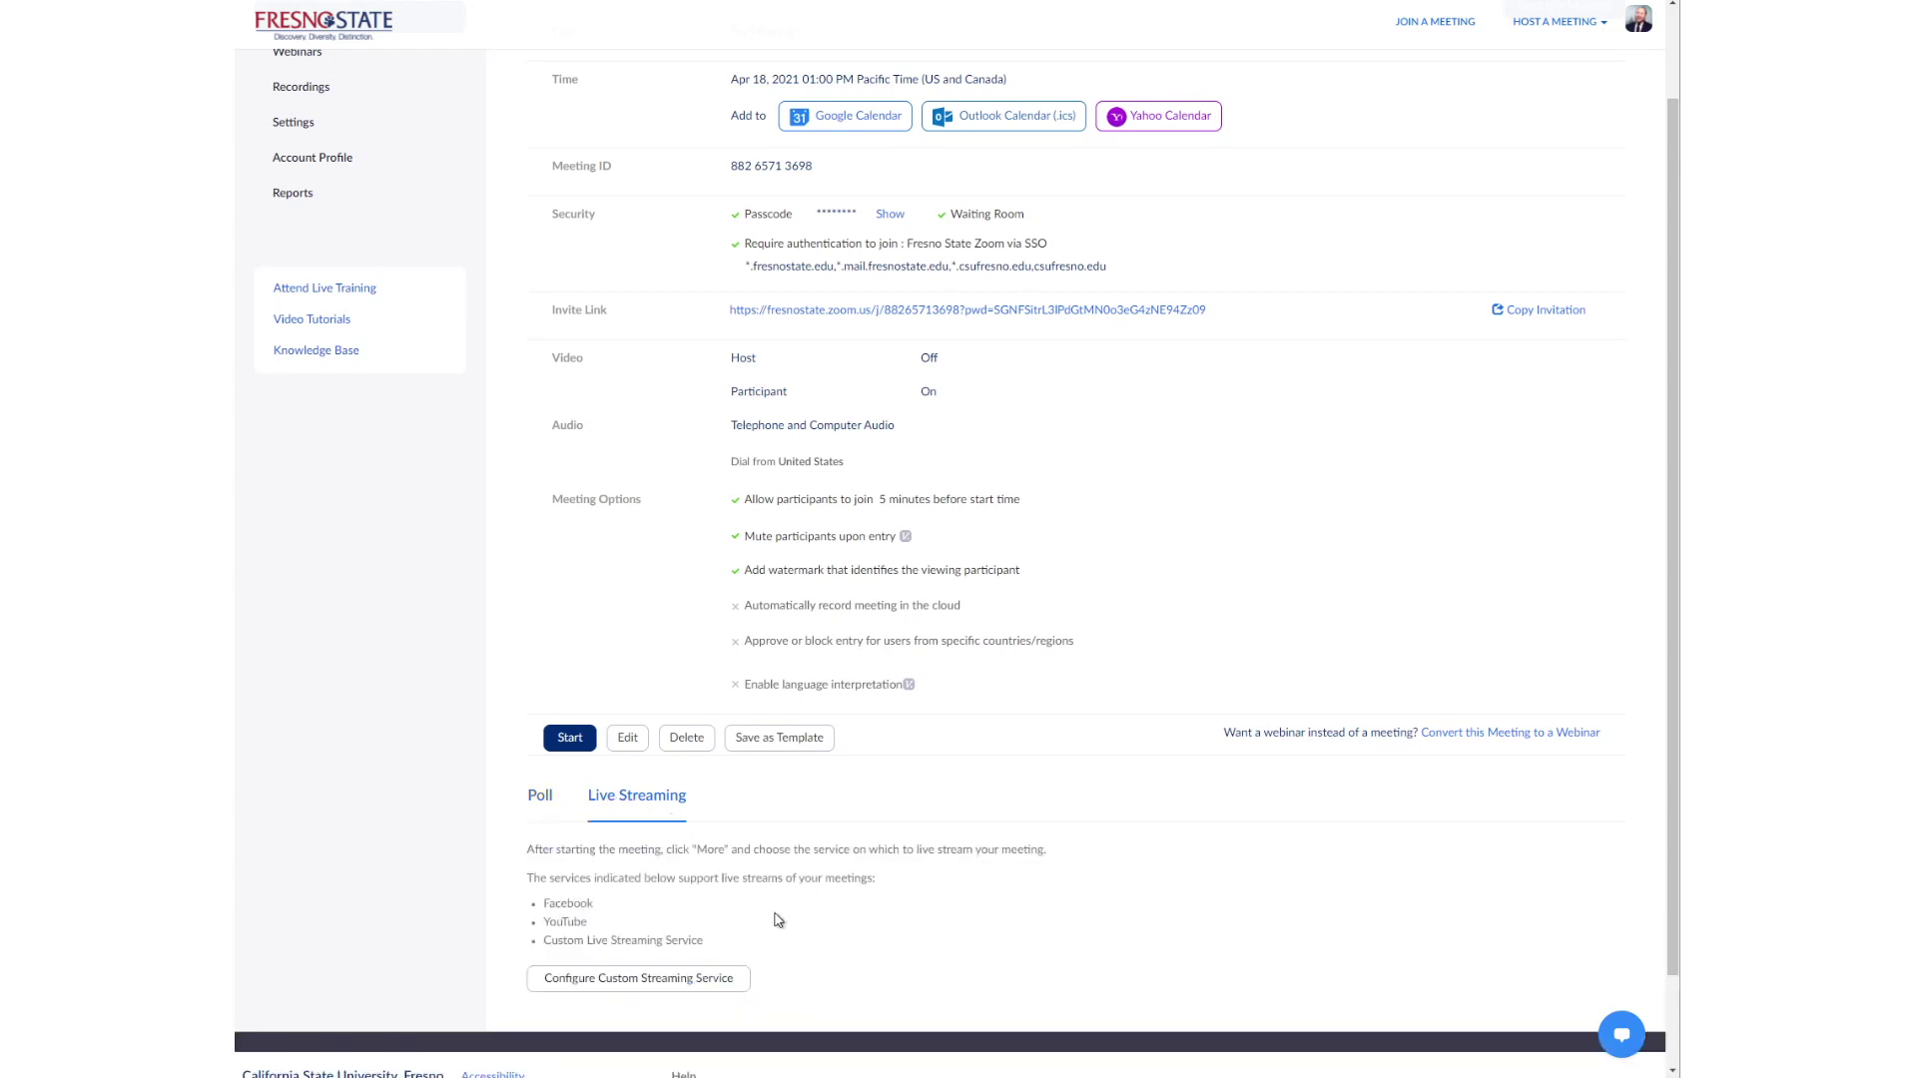
pyautogui.scroll(-2, 640, 936)
pyautogui.moveTo(543, 795); pyautogui.dragTo(694, 836)
pyautogui.click(591, 839)
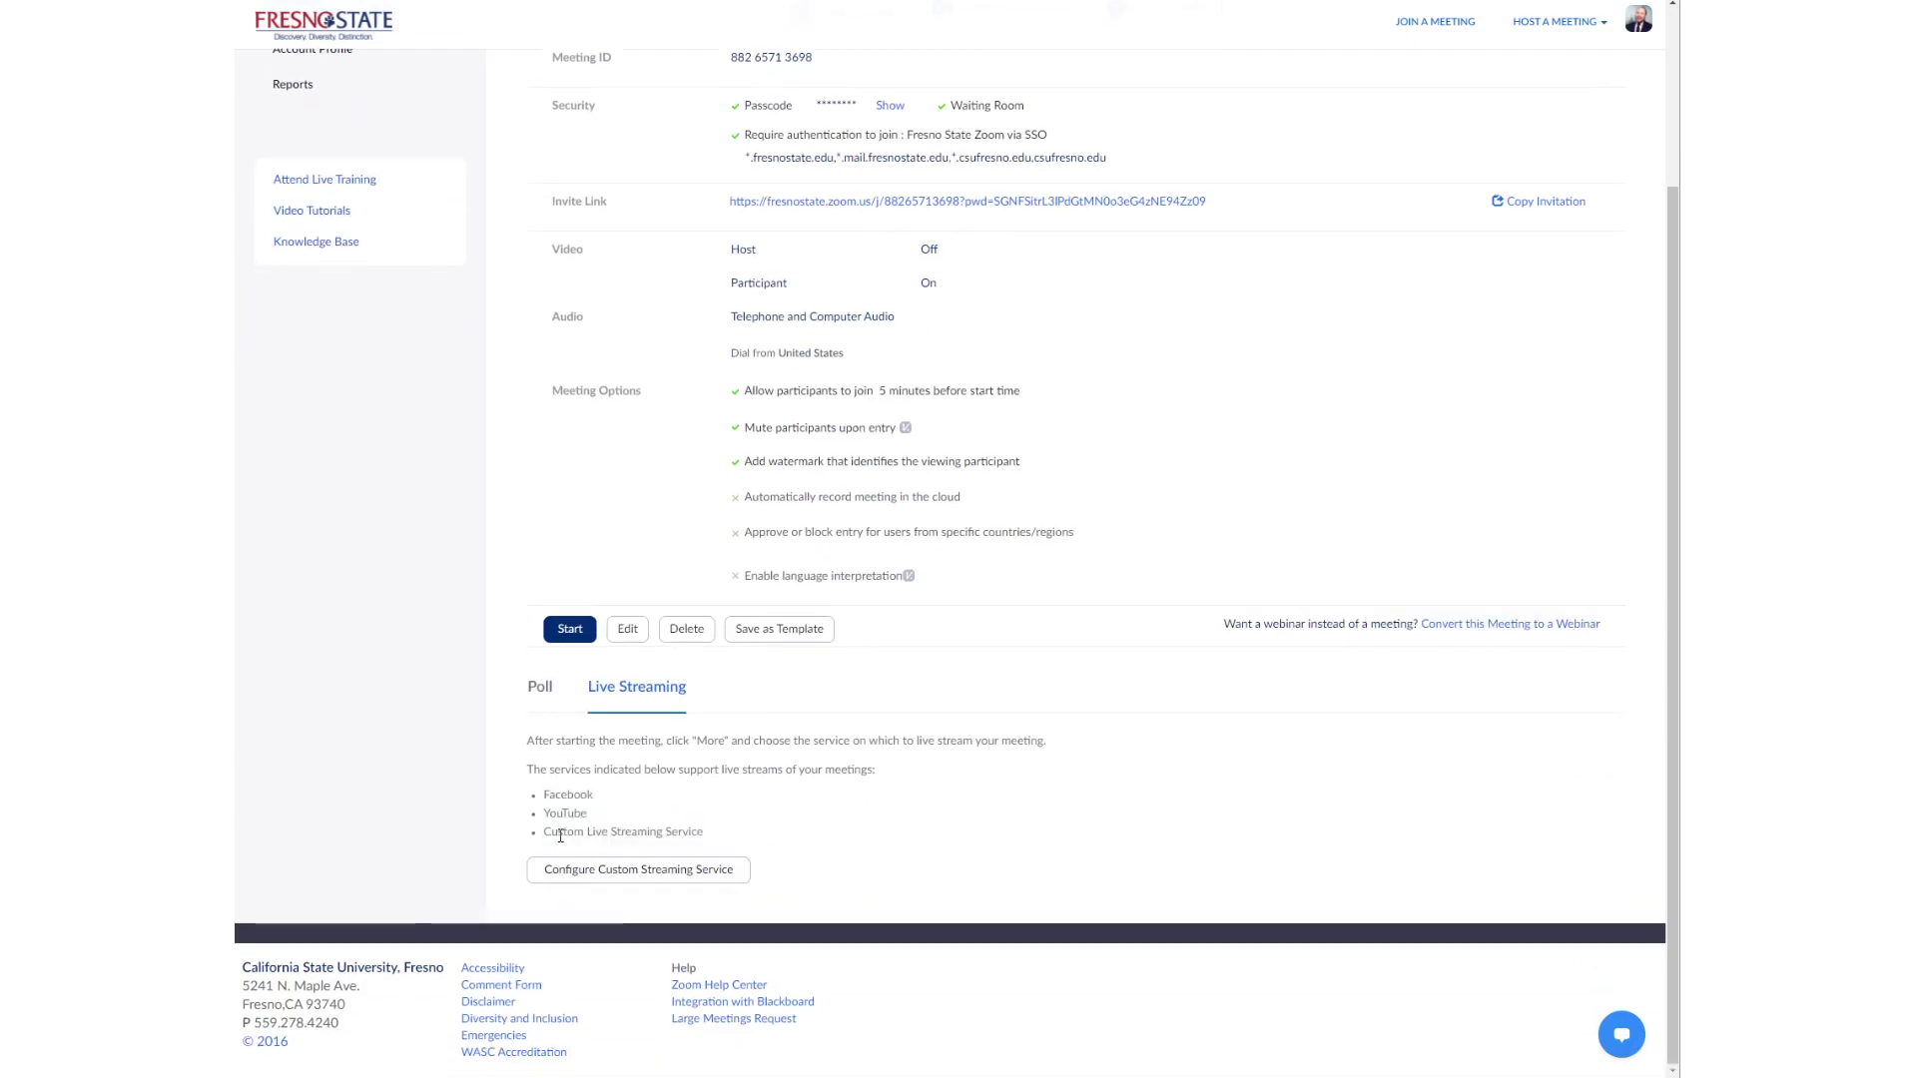
pyautogui.doubleClick(556, 832)
pyautogui.tripleClick(703, 833)
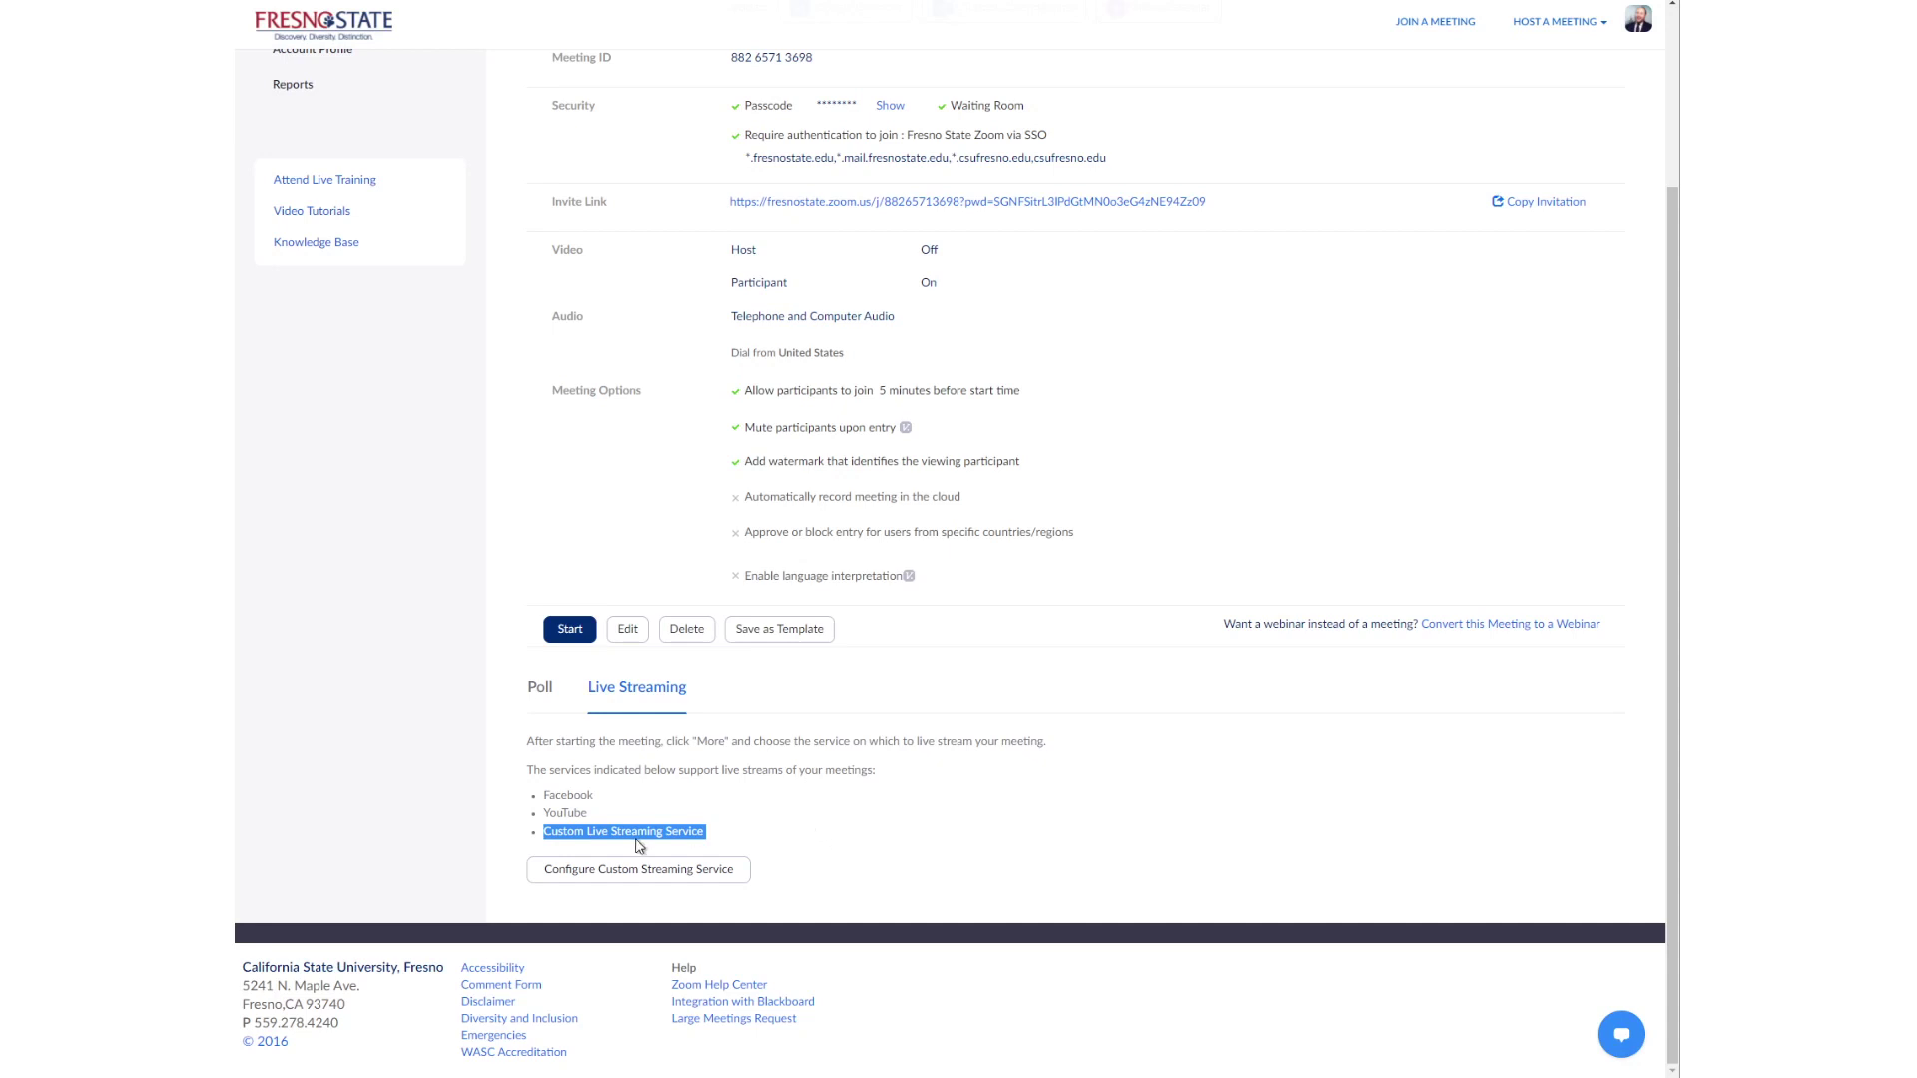
# Step: Review the custom streaming service's URL fields, stream key and option to configure during the meeting, and close the settings without saving
pyautogui.click(590, 875)
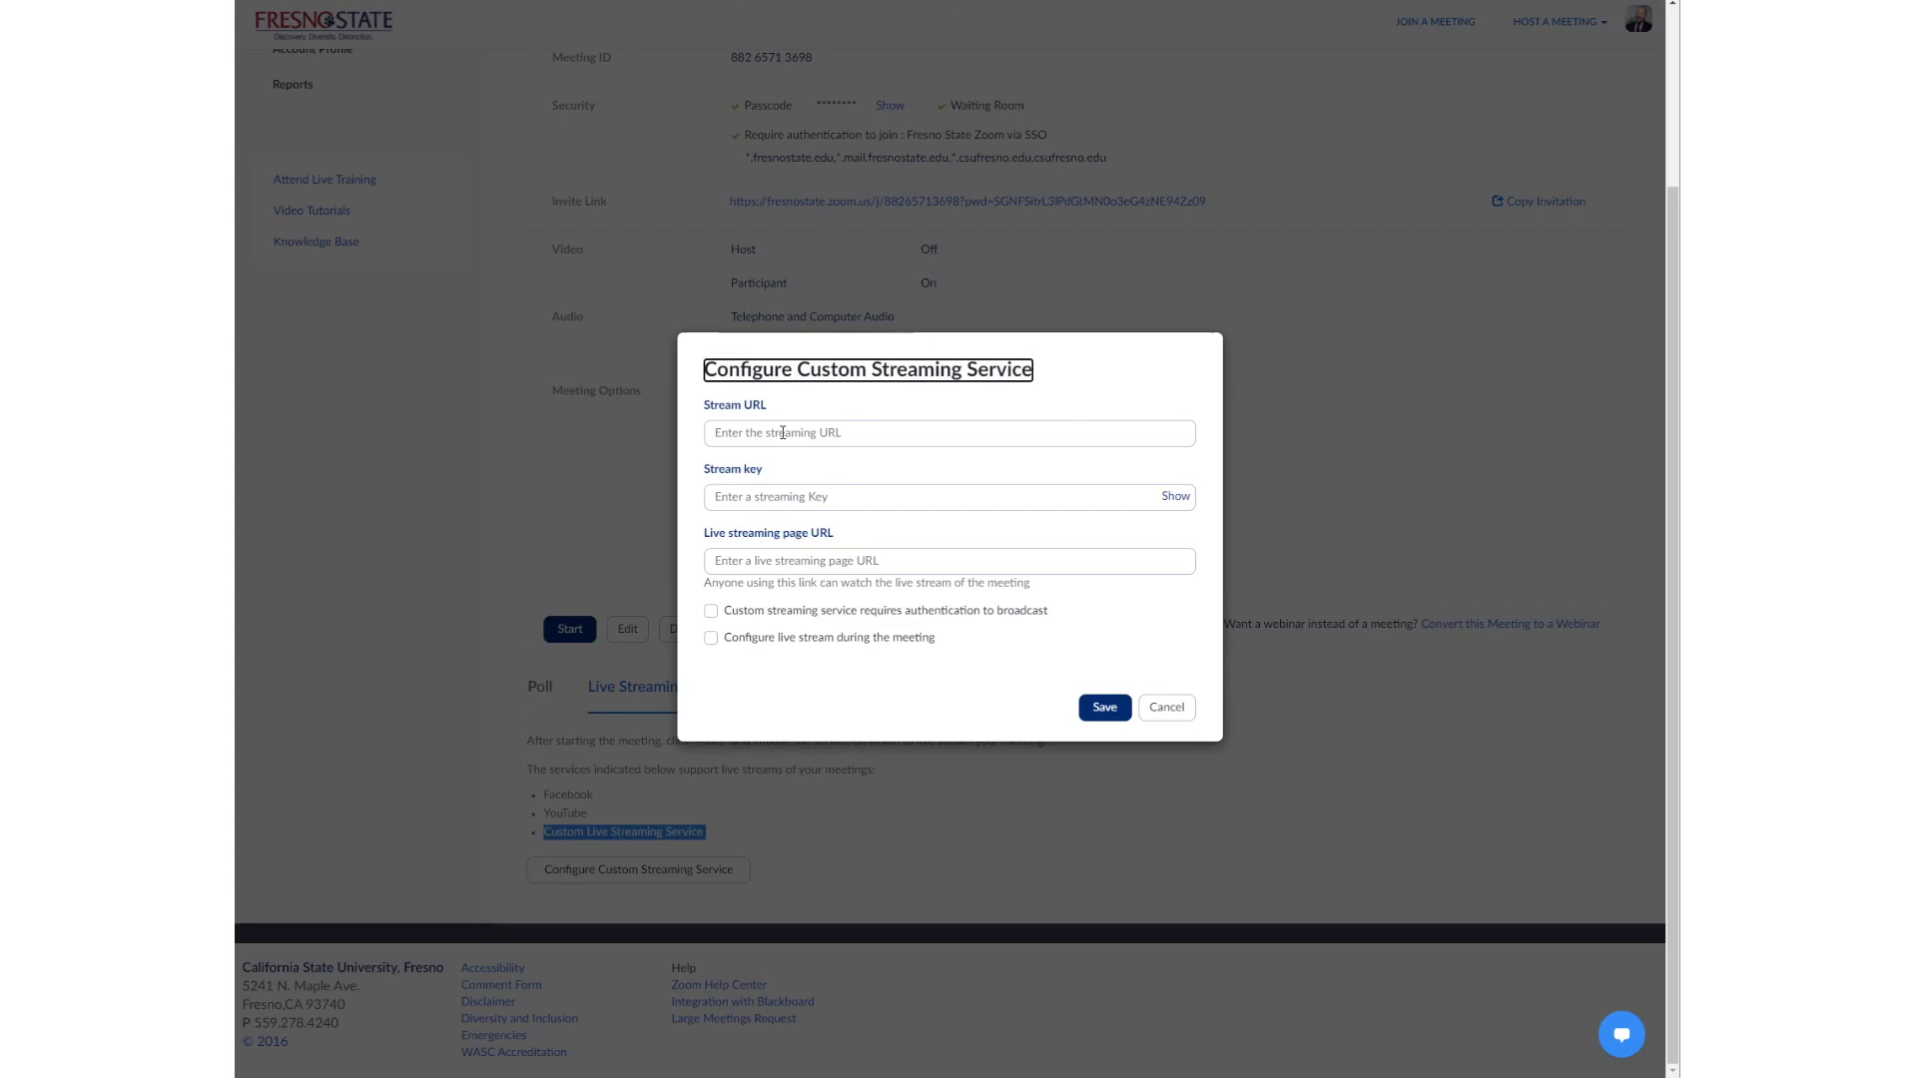
pyautogui.moveTo(706, 536); pyautogui.dragTo(867, 544)
pyautogui.click(831, 565)
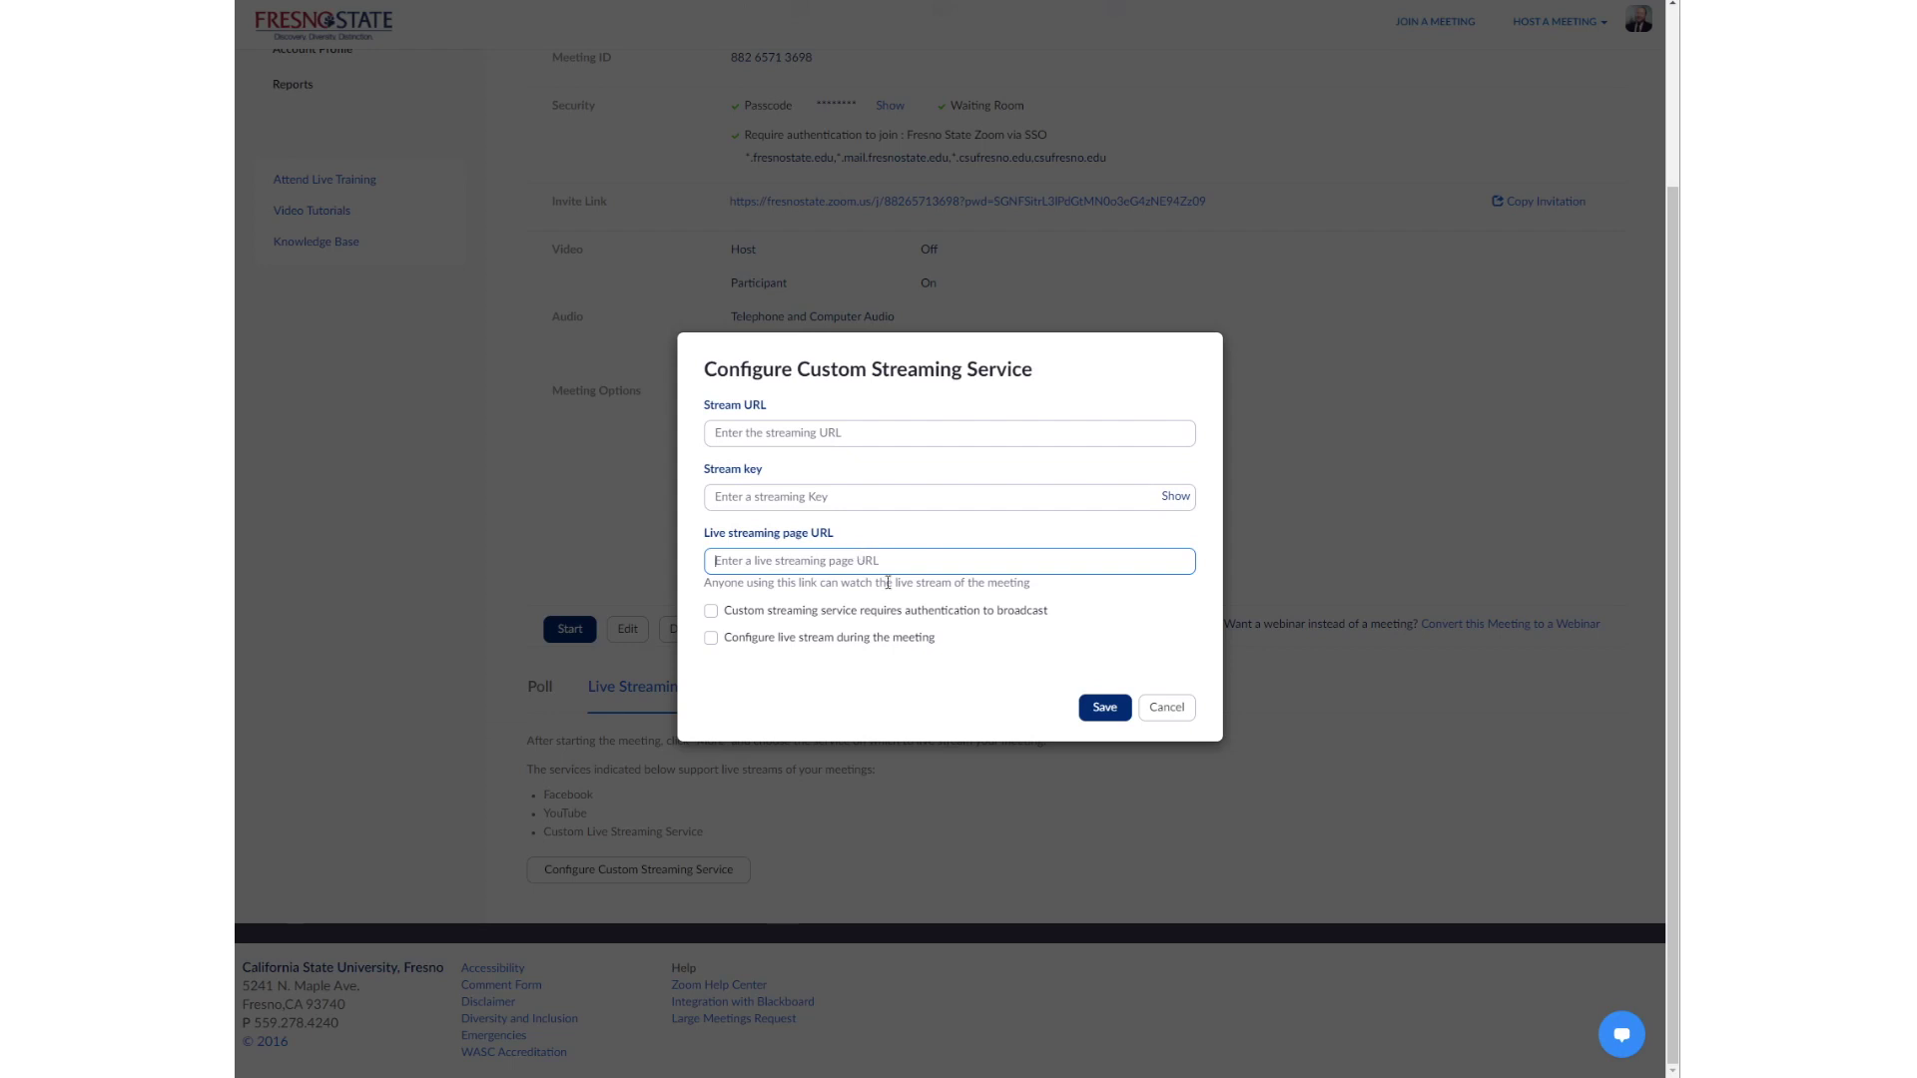
pyautogui.click(710, 640)
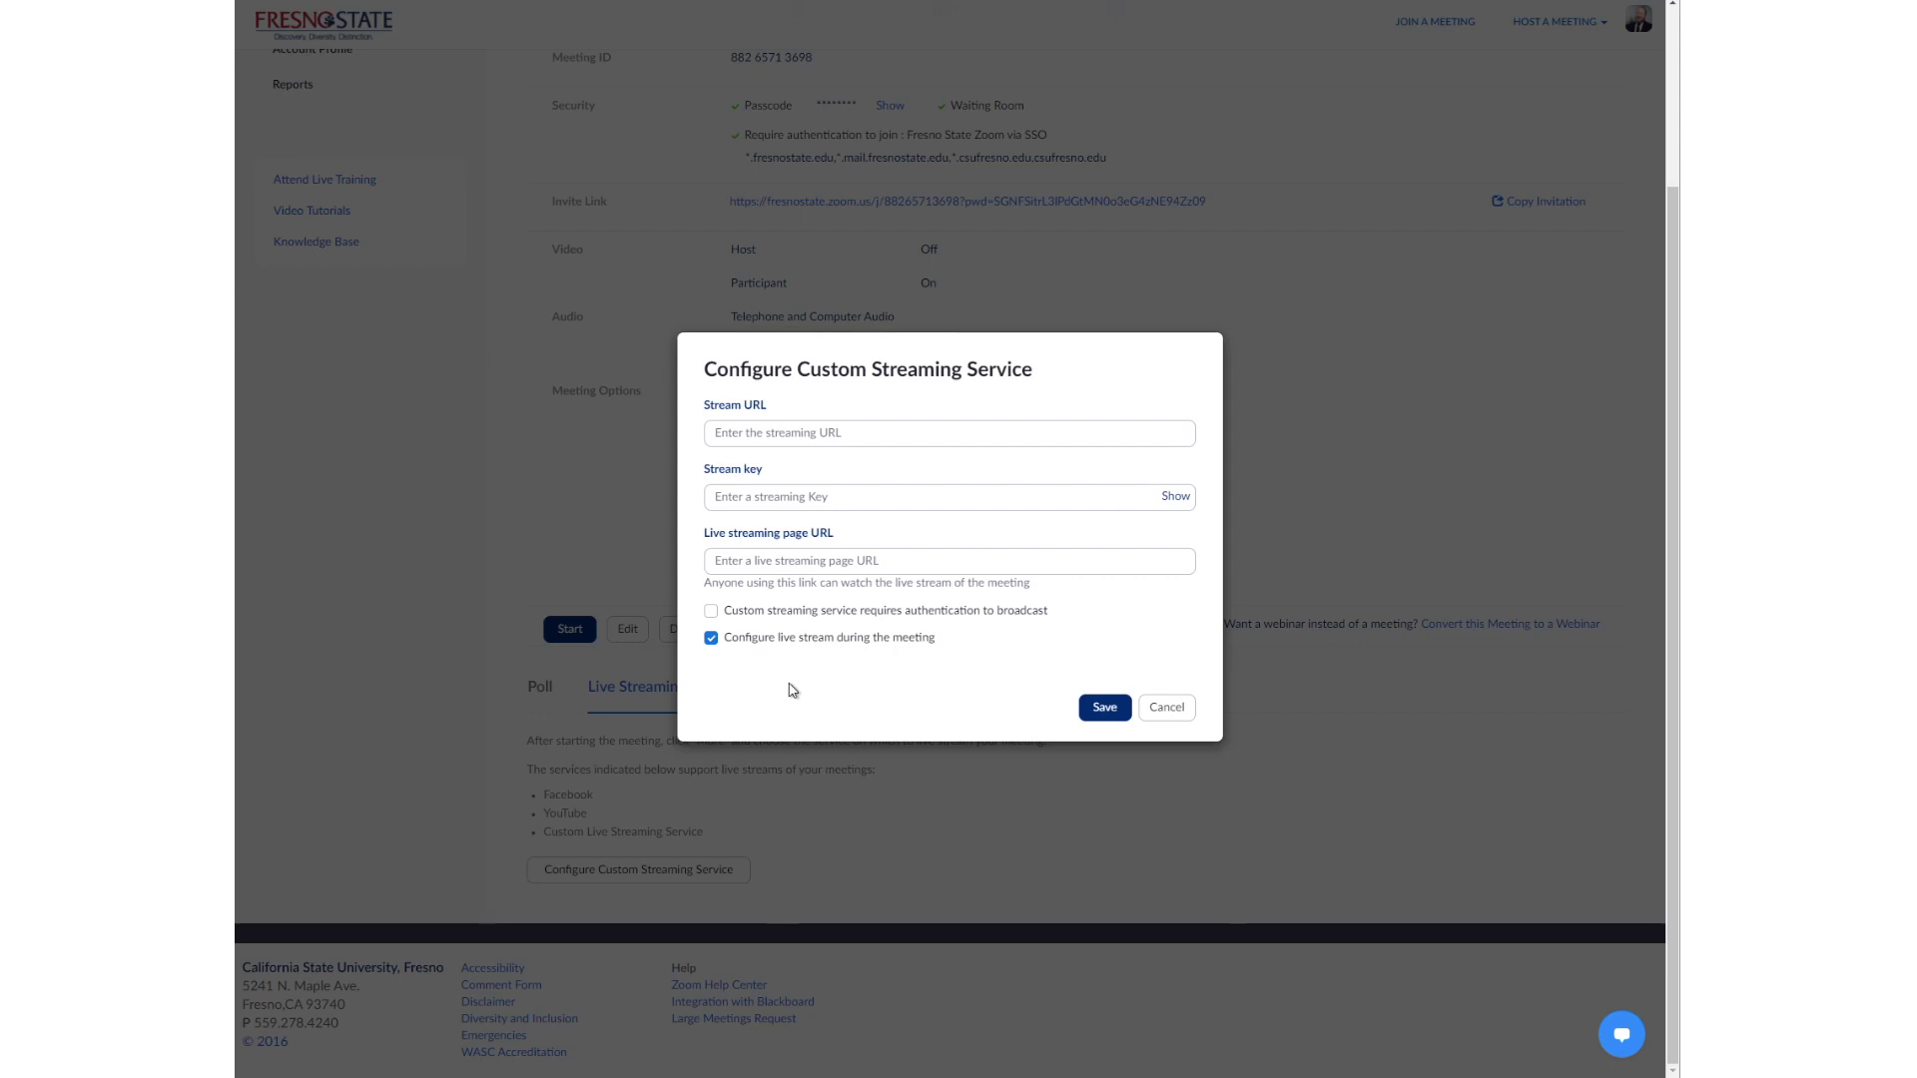
pyautogui.click(710, 639)
pyautogui.click(1184, 709)
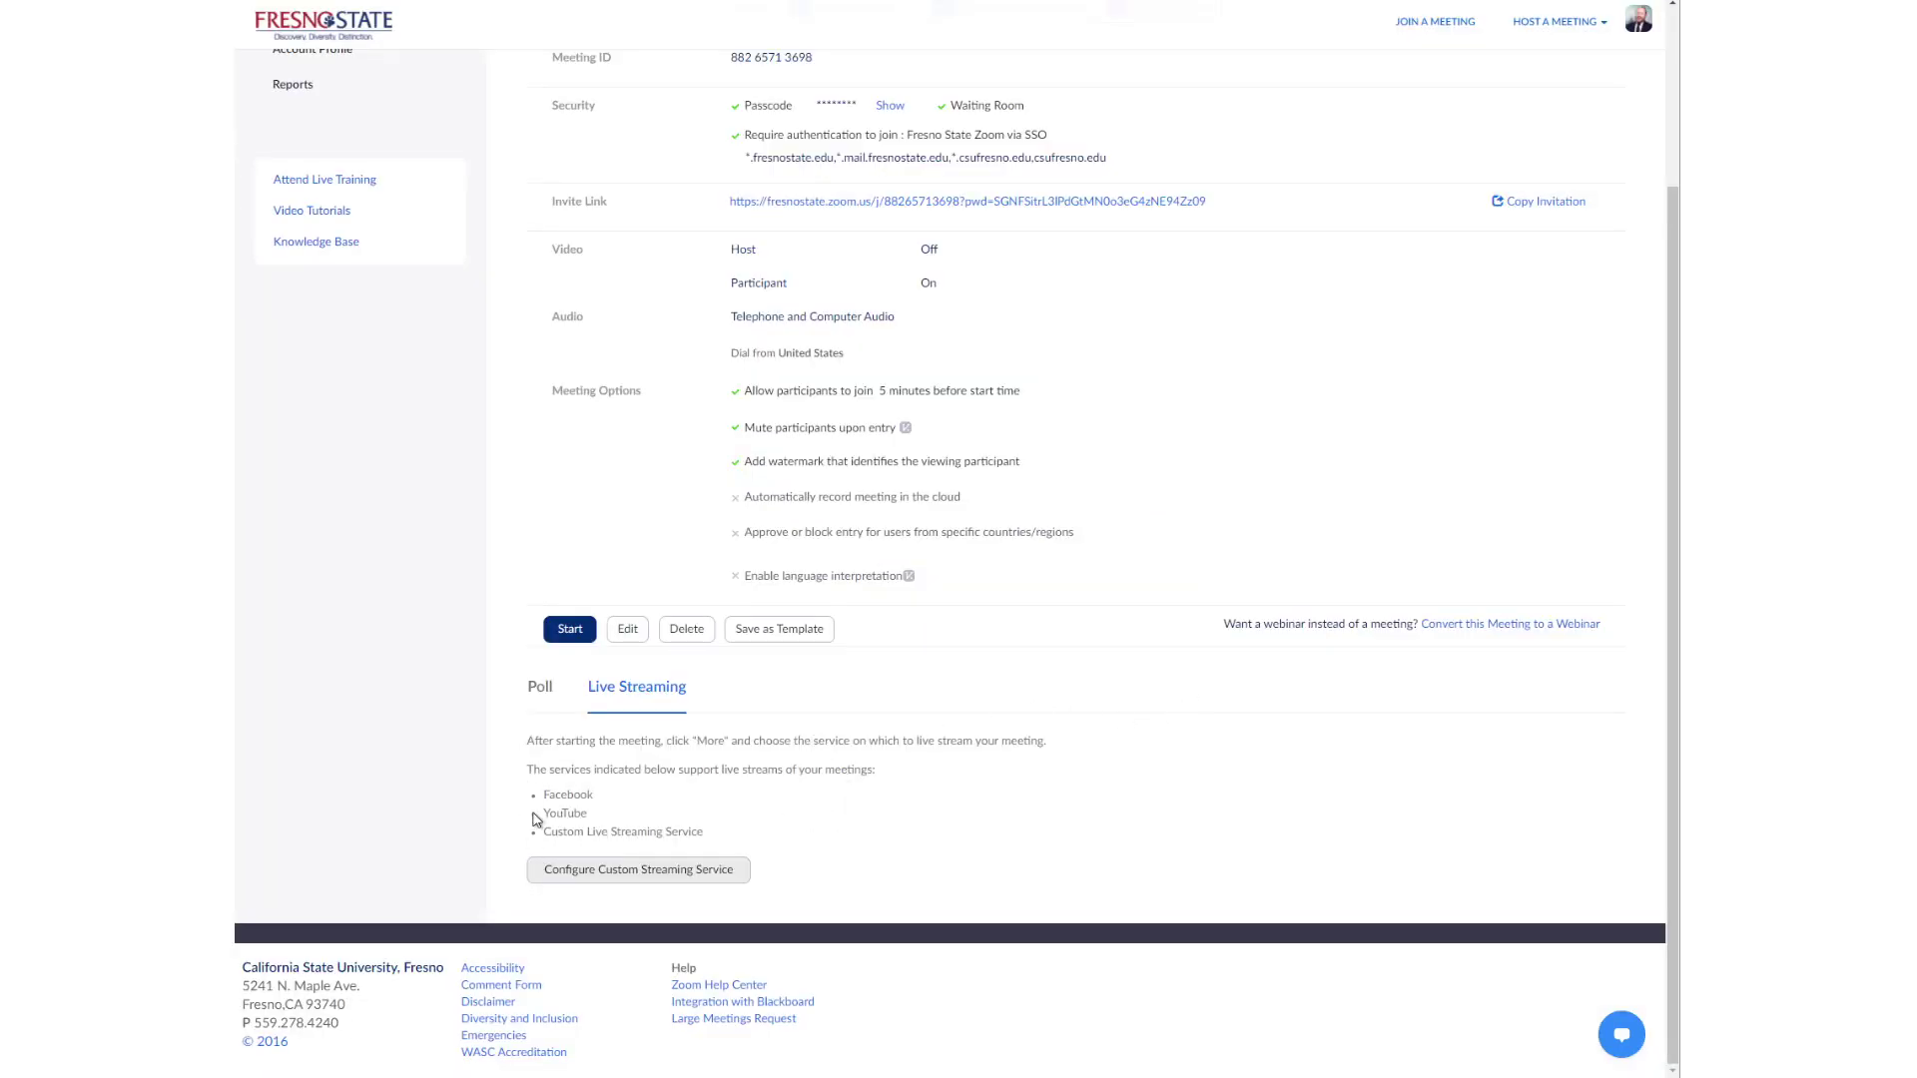
# Step: Open the existing recurring English 5A (27) meeting for editing and save it
pyautogui.scroll(3, 1066, 819)
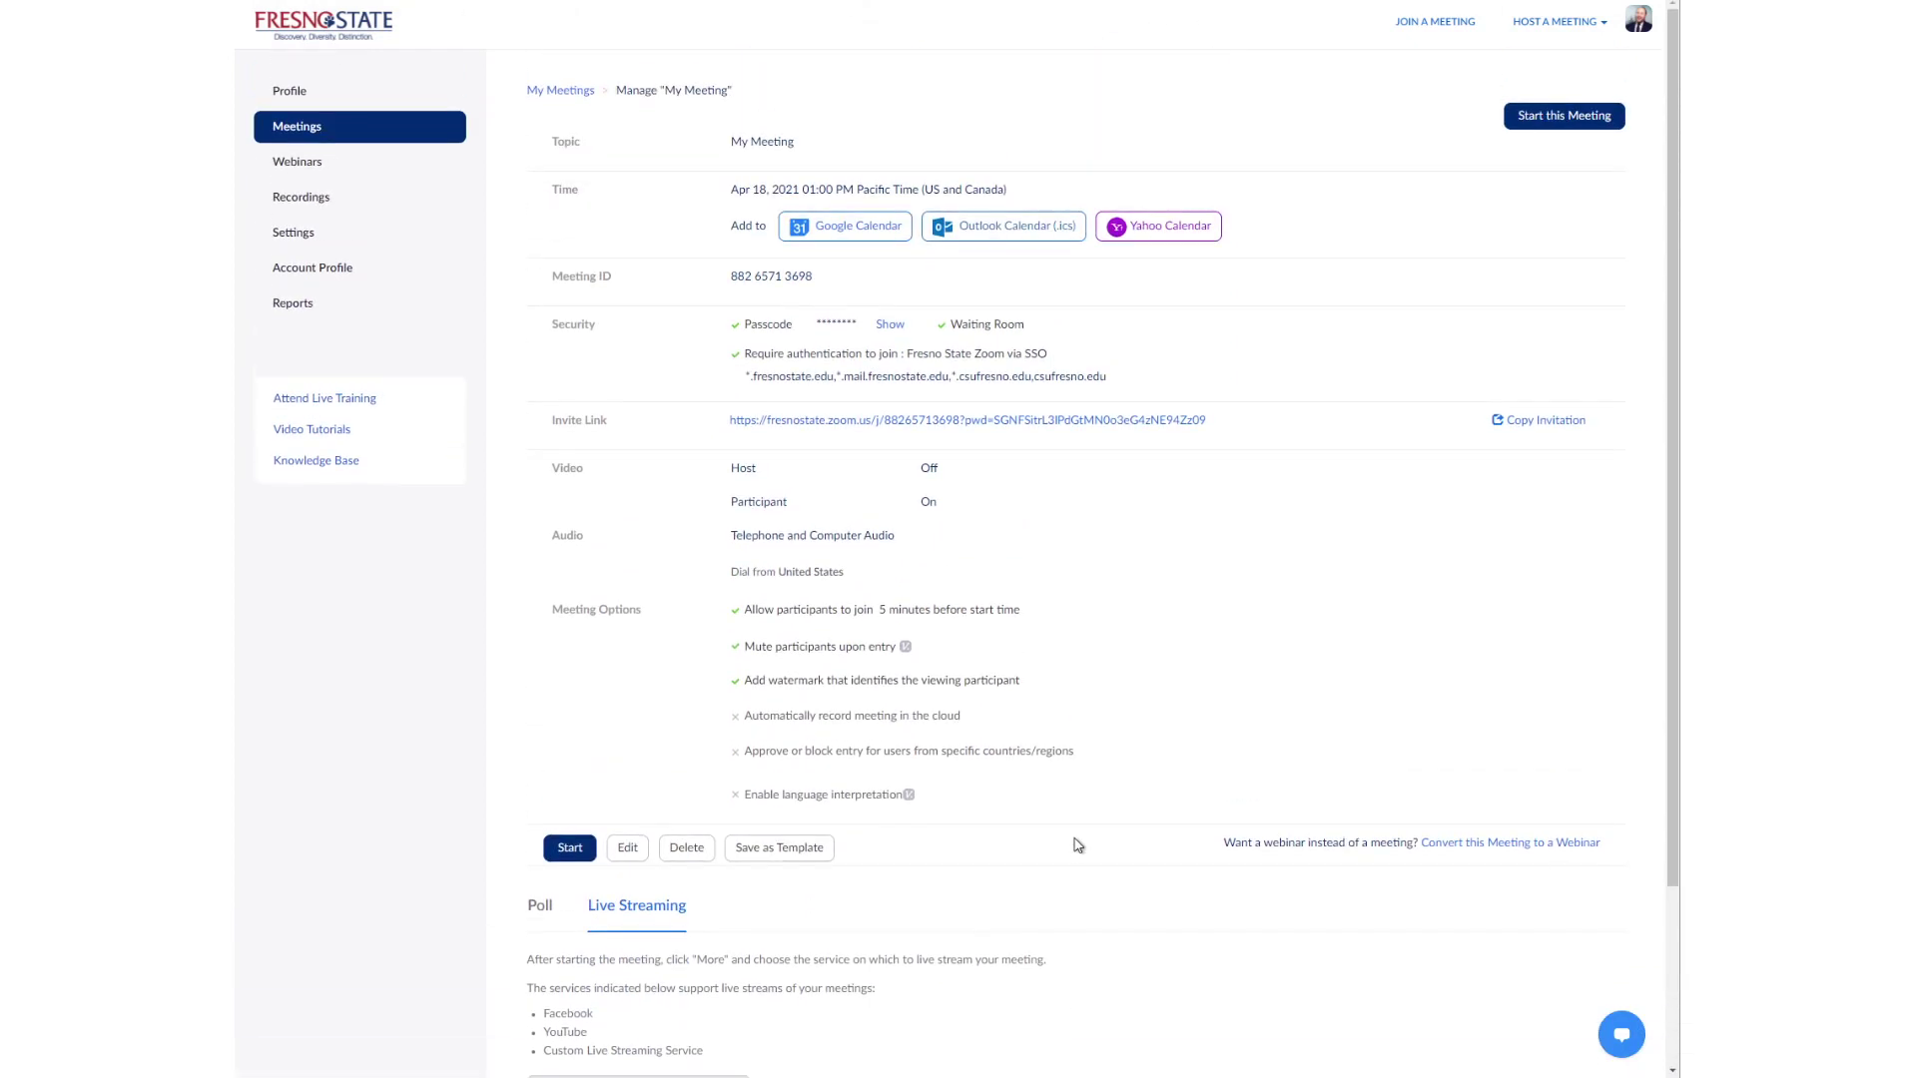
pyautogui.click(300, 135)
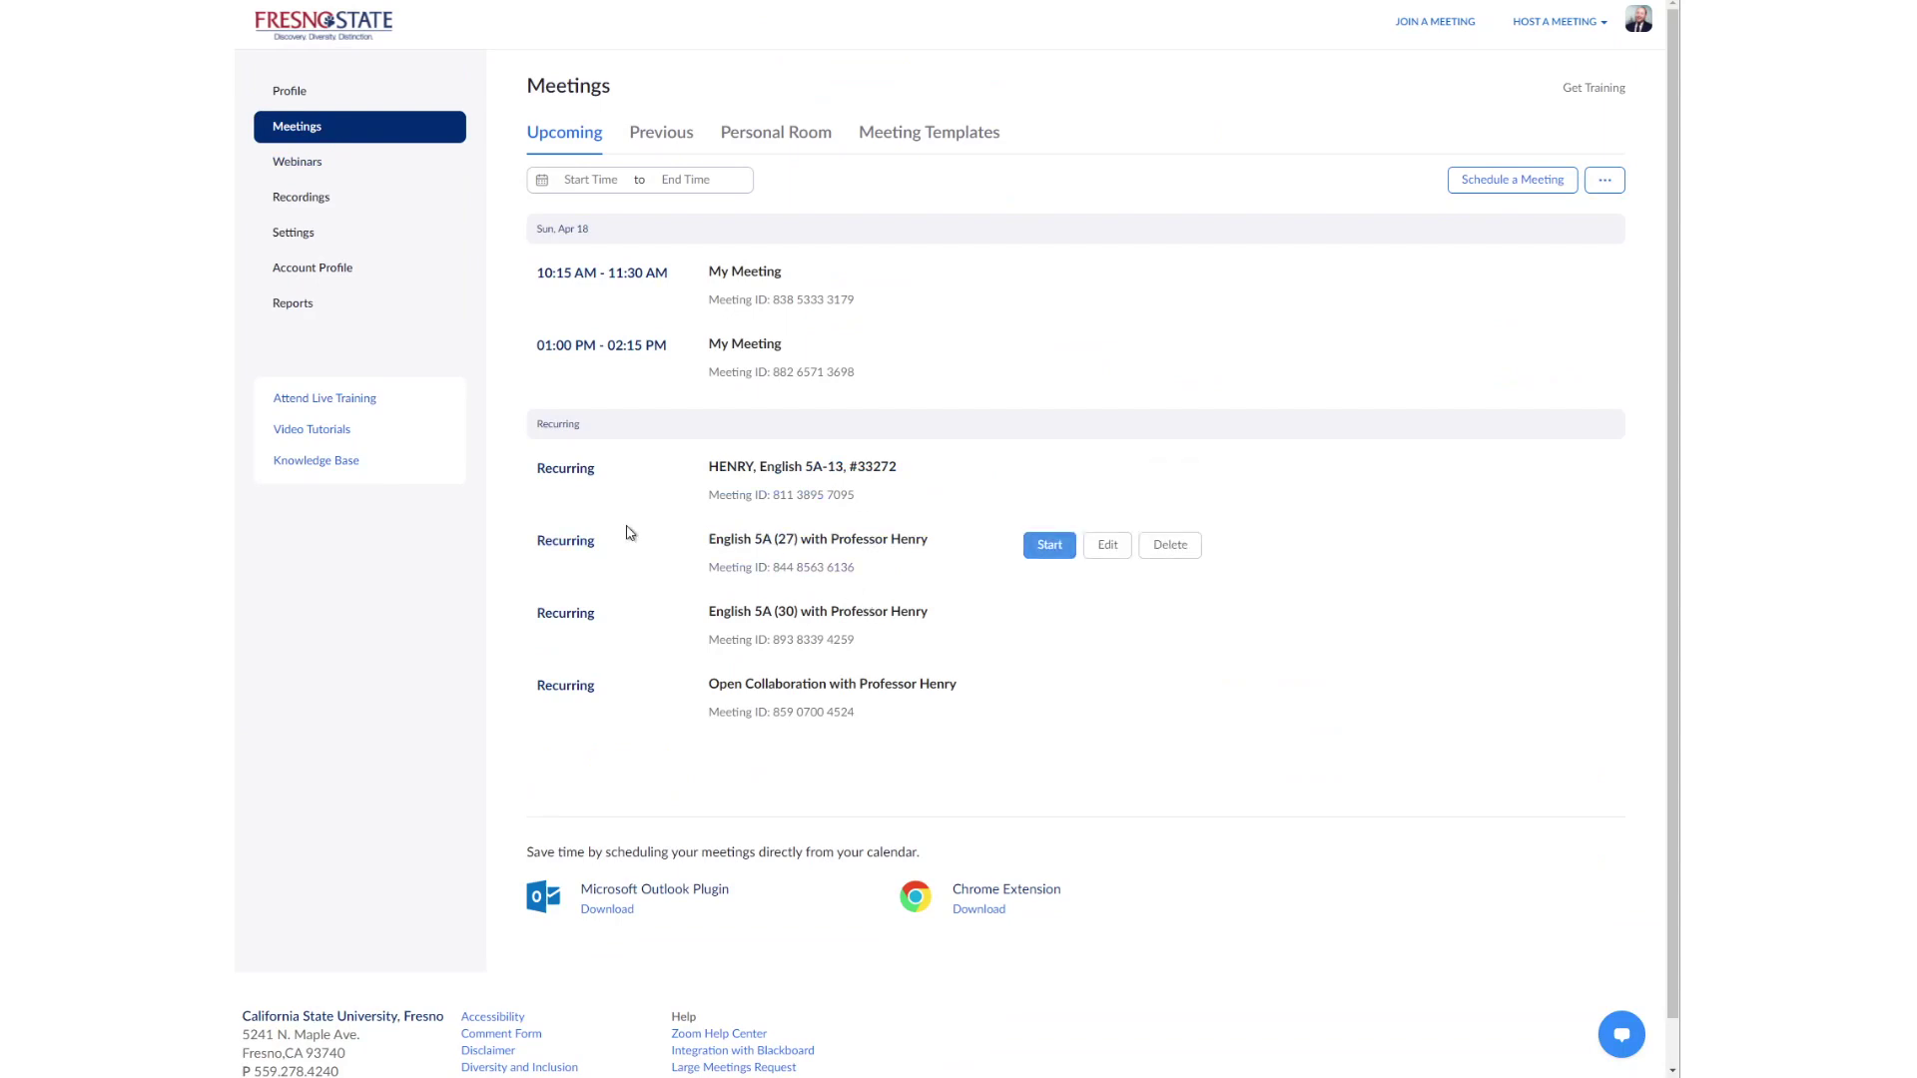
pyautogui.moveTo(573, 487)
pyautogui.moveTo(590, 637)
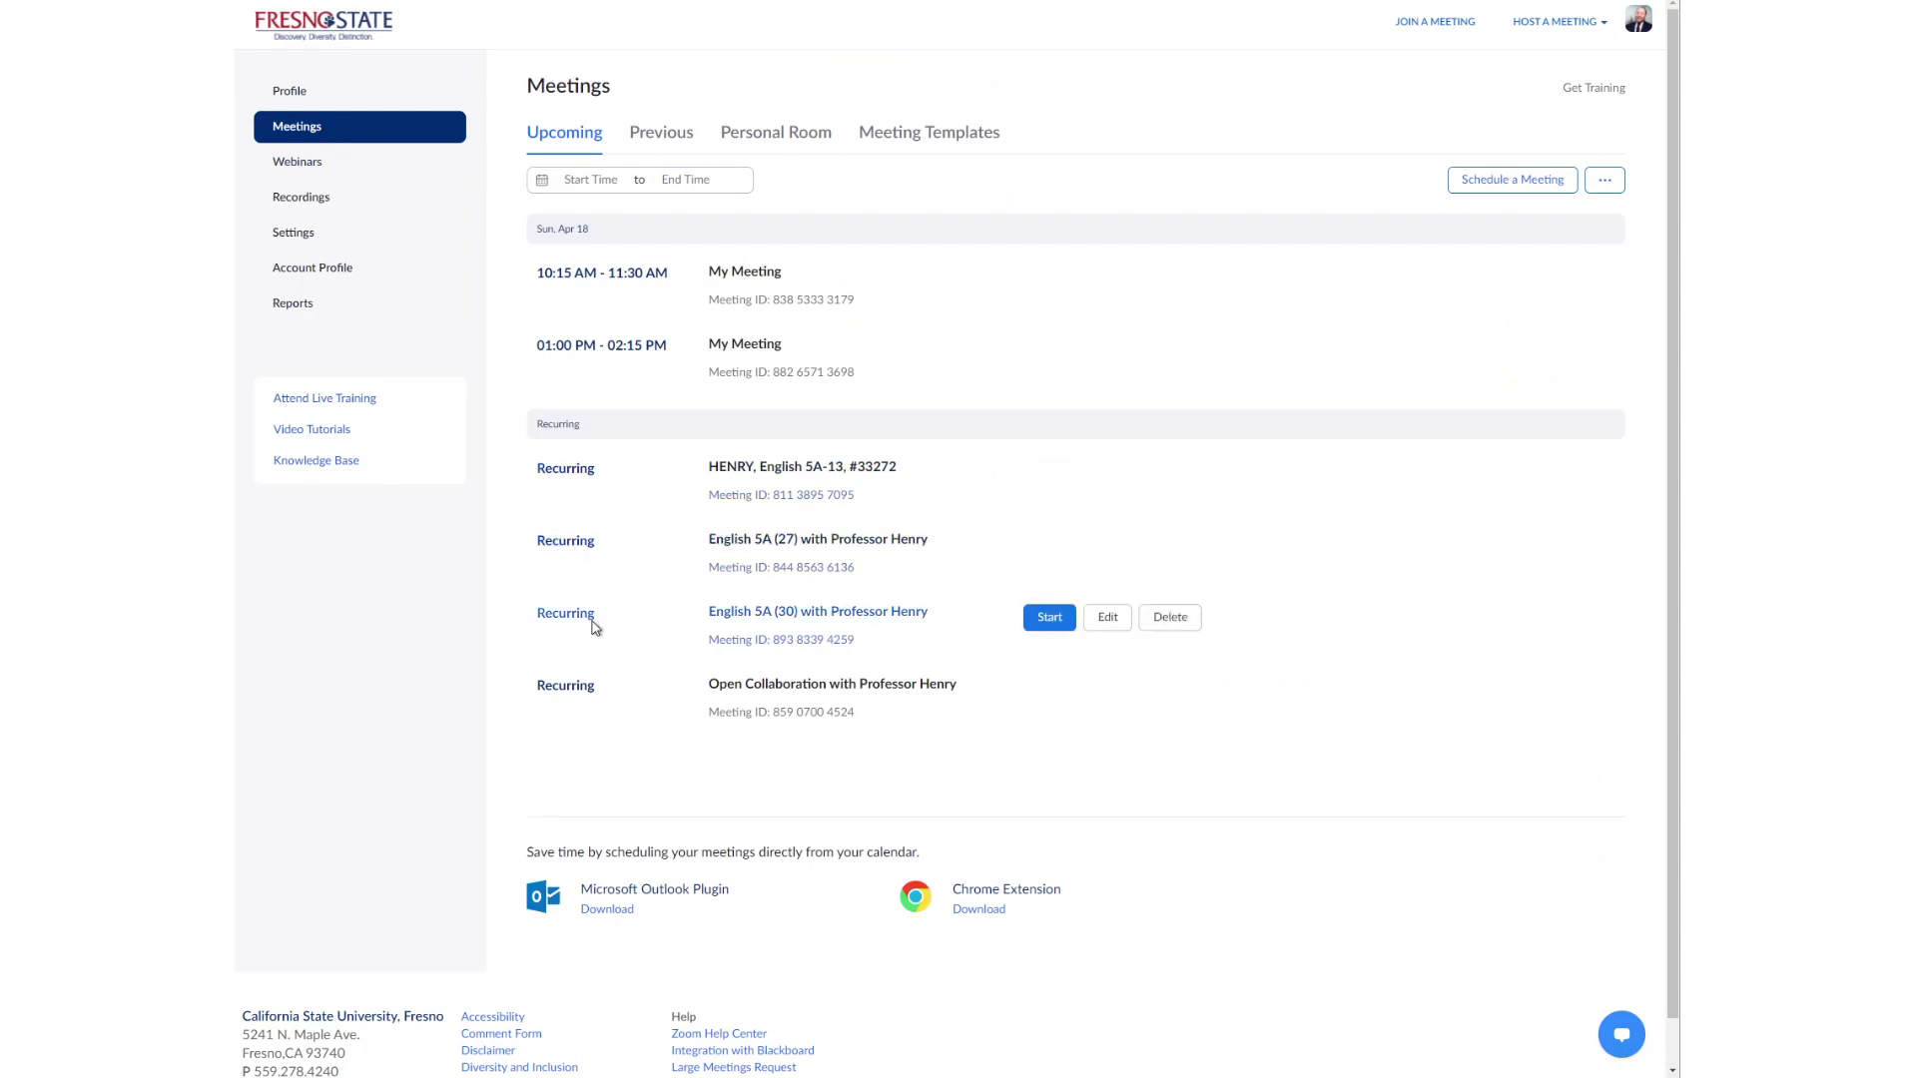
pyautogui.moveTo(929, 545)
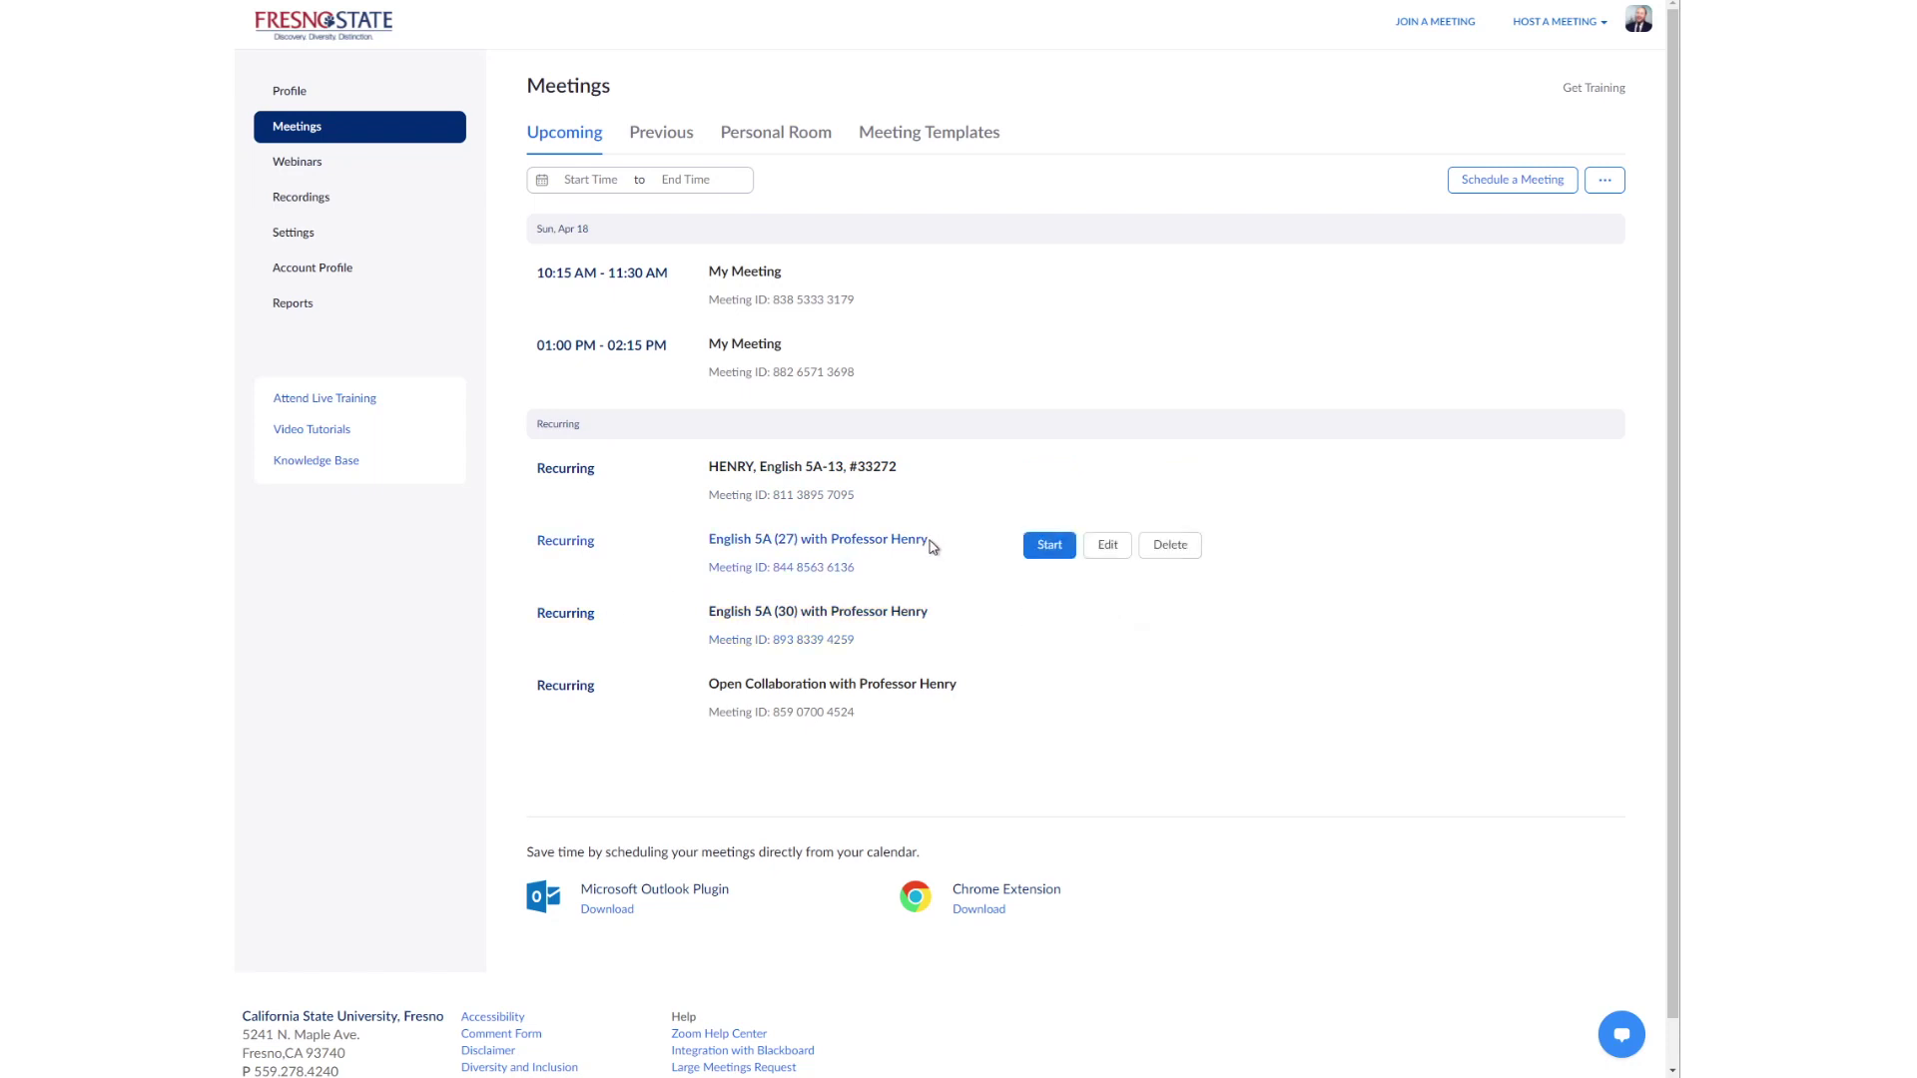
pyautogui.click(1109, 547)
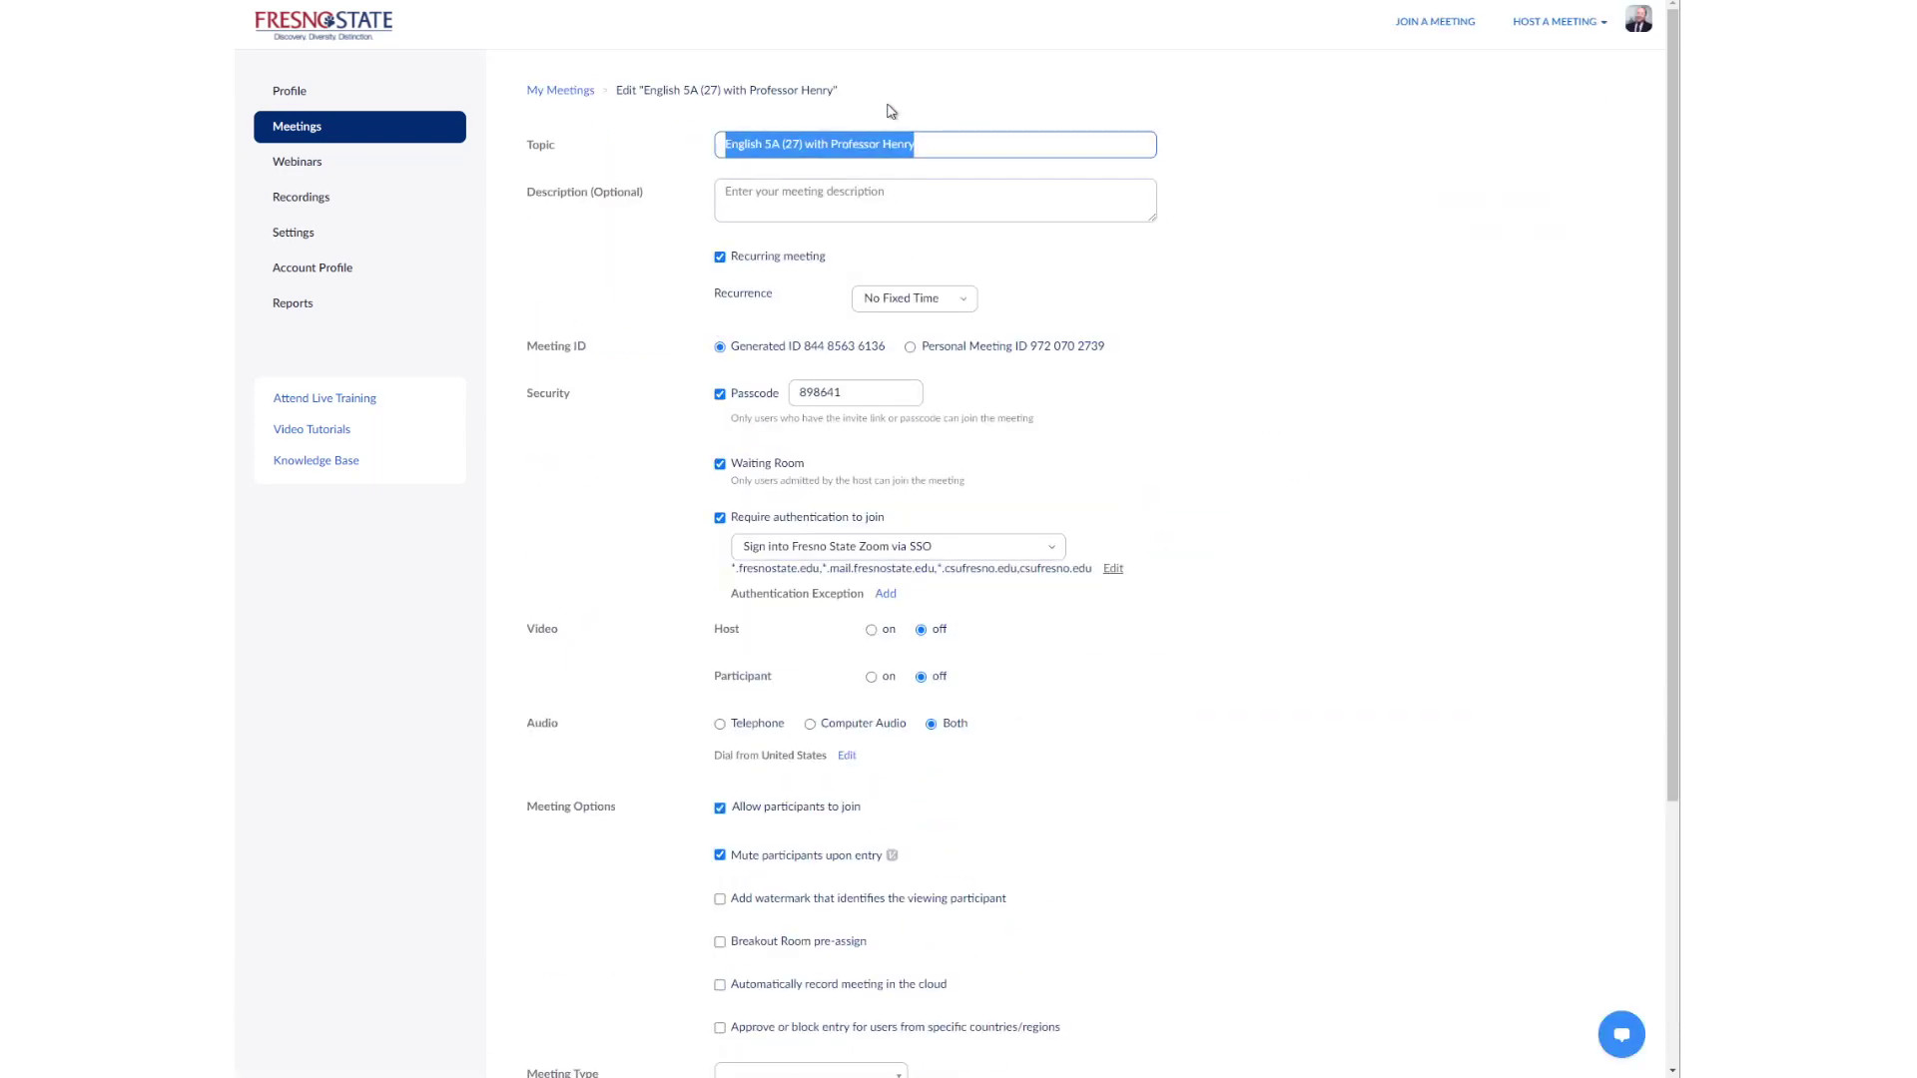
pyautogui.click(639, 170)
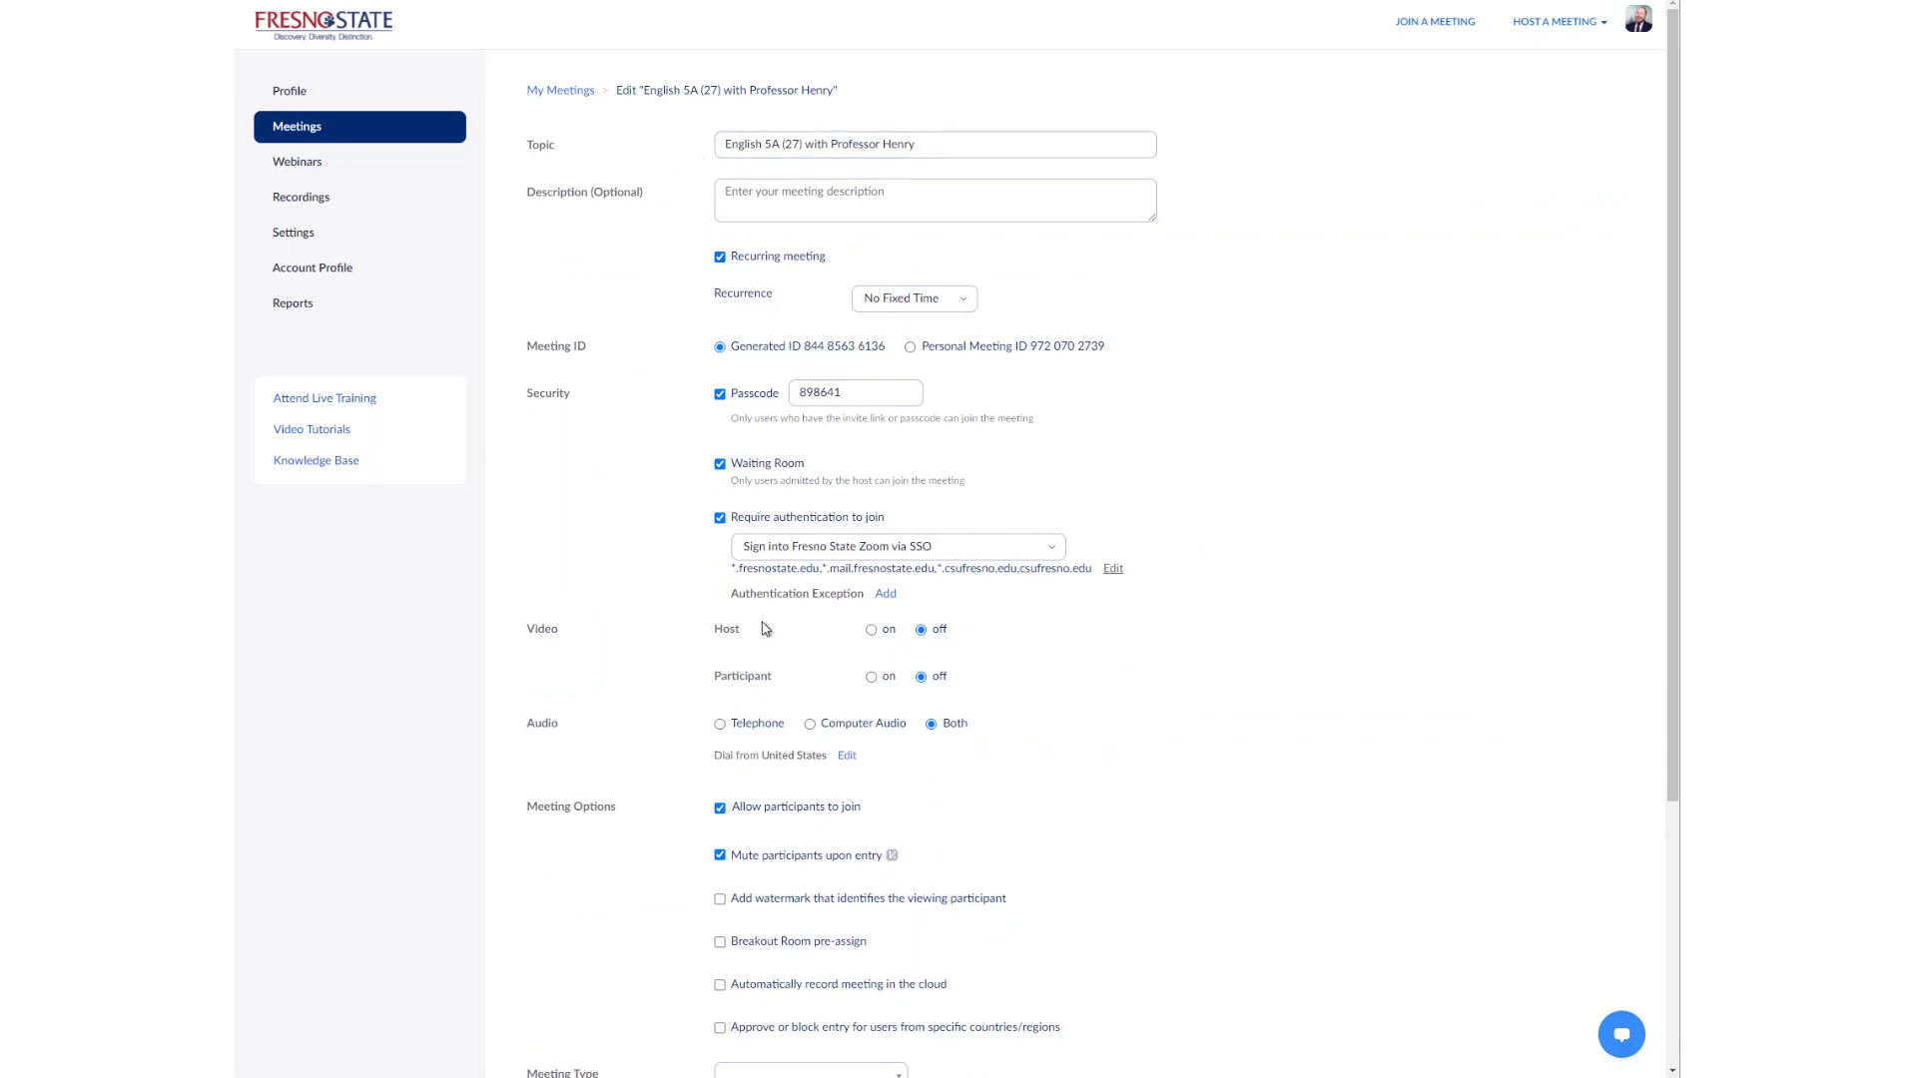
pyautogui.scroll(-3, 614, 702)
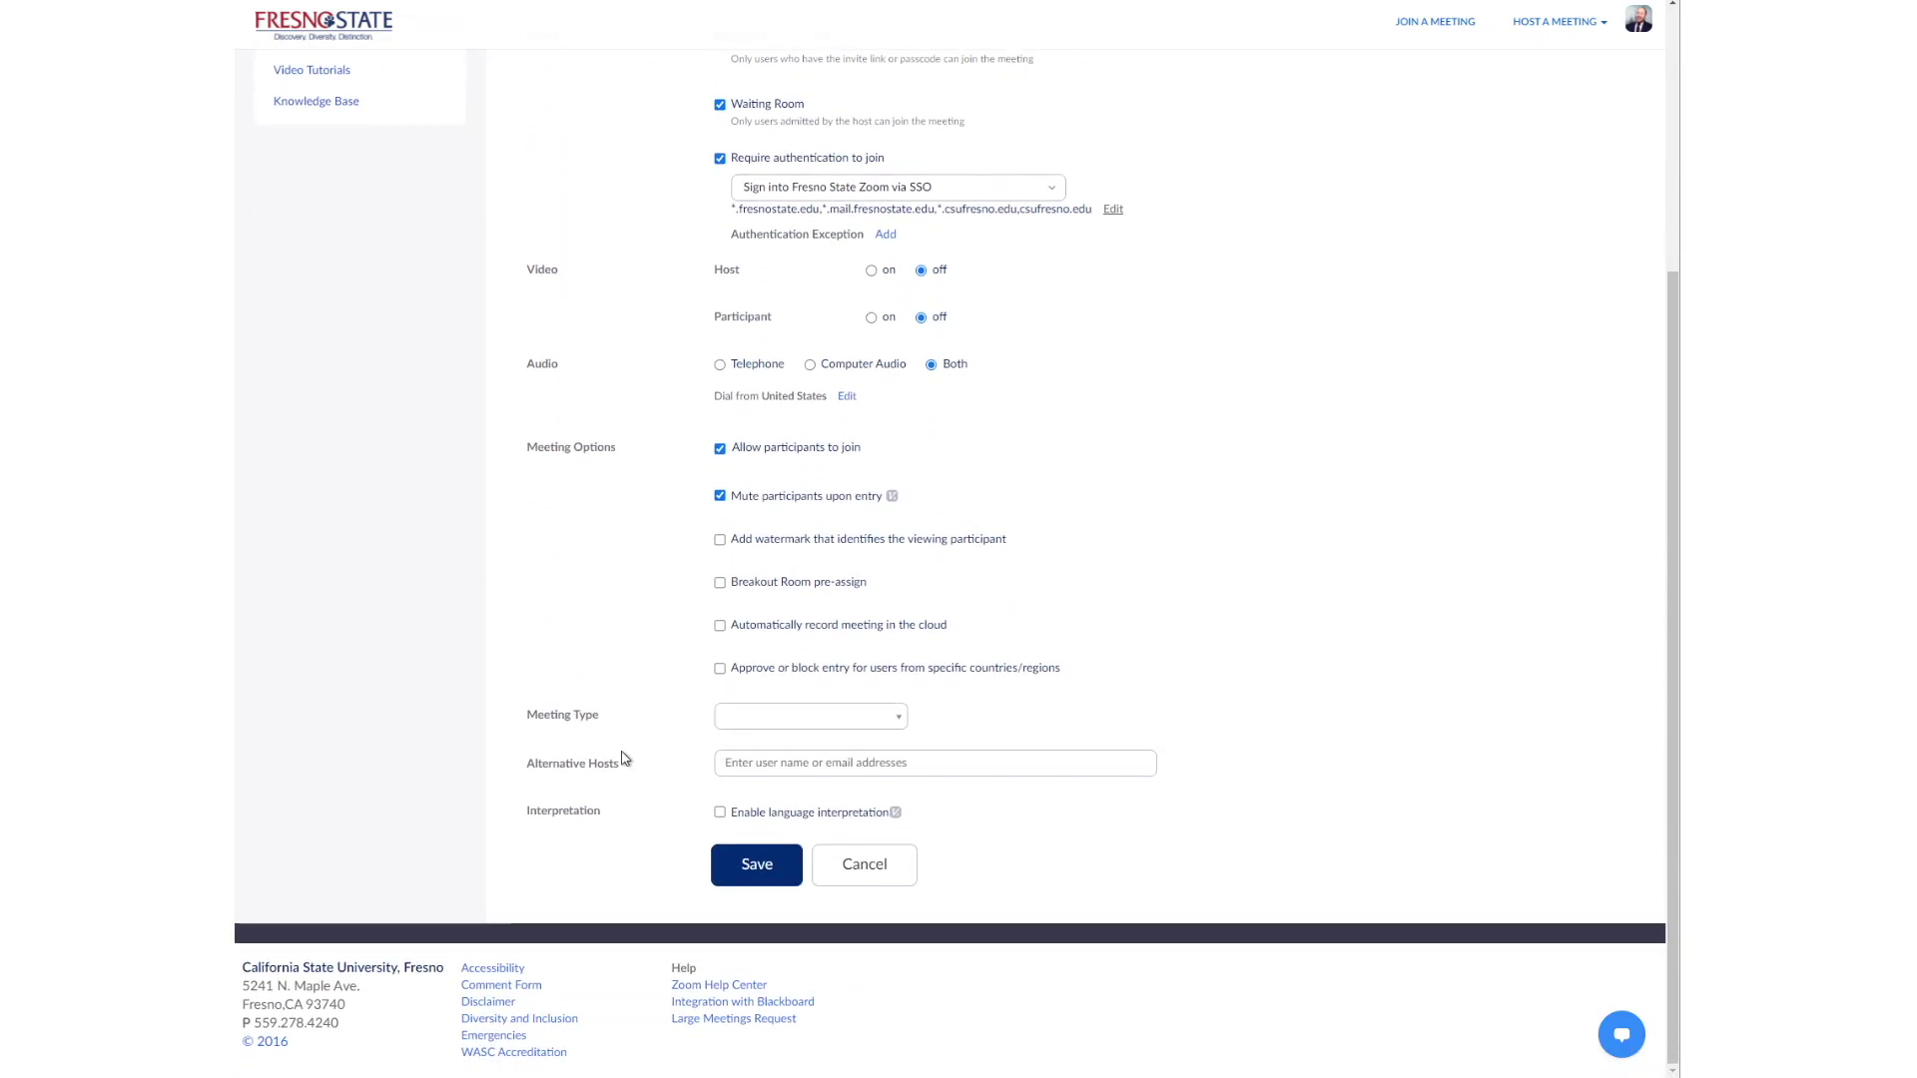
pyautogui.click(757, 867)
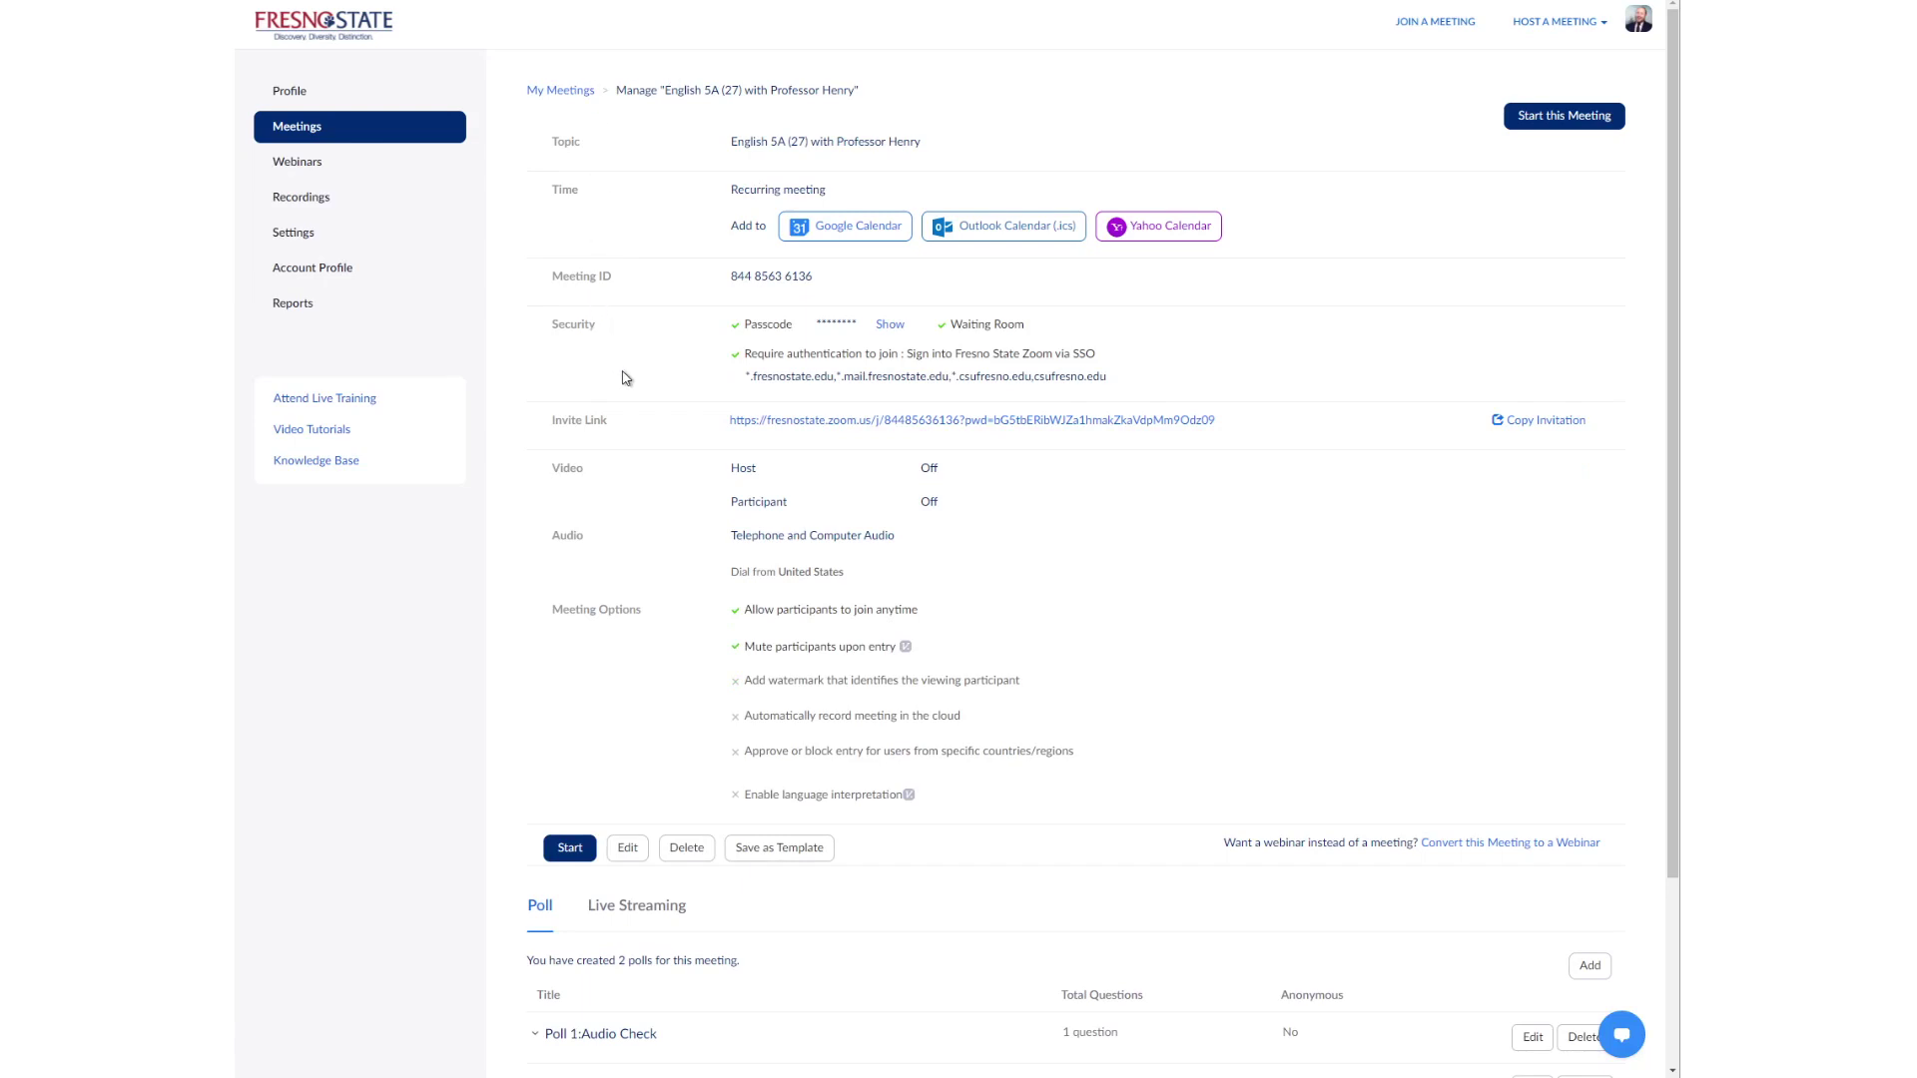
# Step: Check the English 5A (27) meeting's live streaming section and its custom streaming service settings, and cancel out of them
pyautogui.scroll(-1, 650, 595)
pyautogui.scroll(-3, 599, 649)
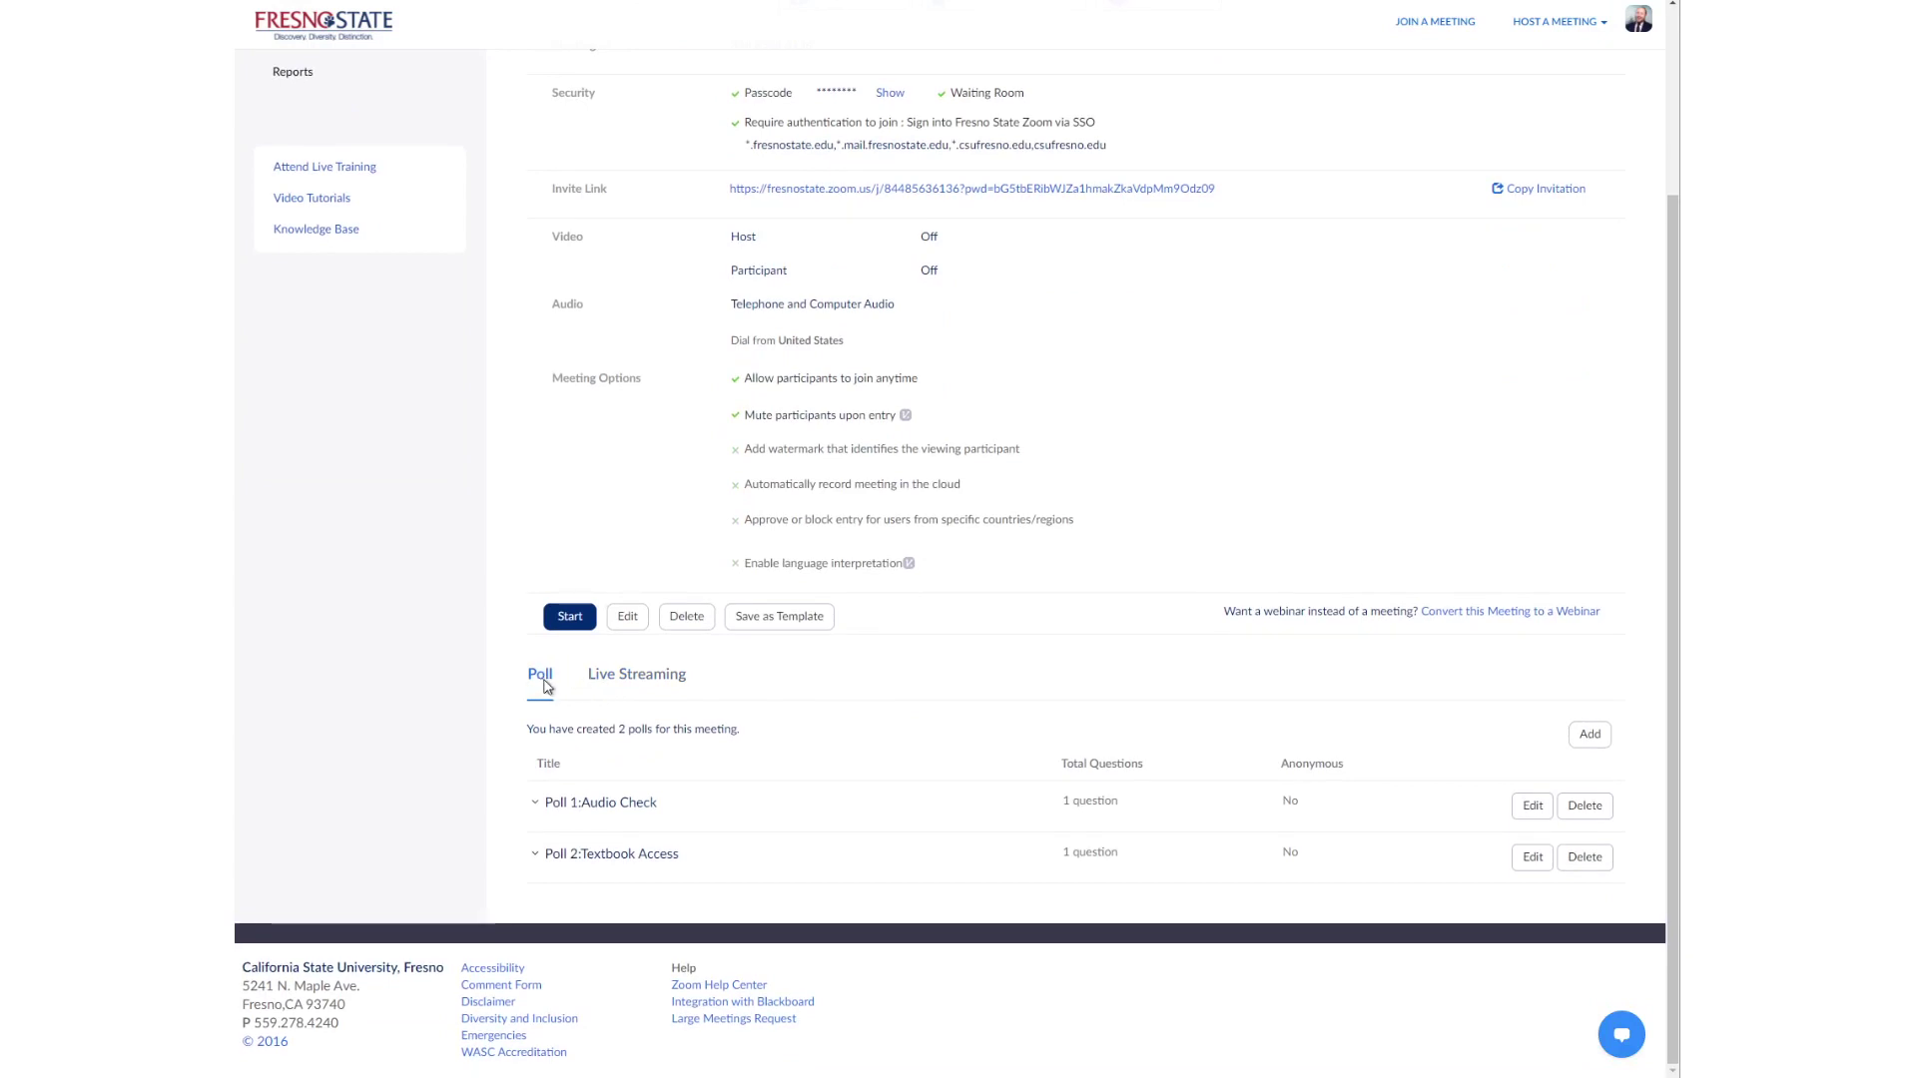
pyautogui.click(645, 685)
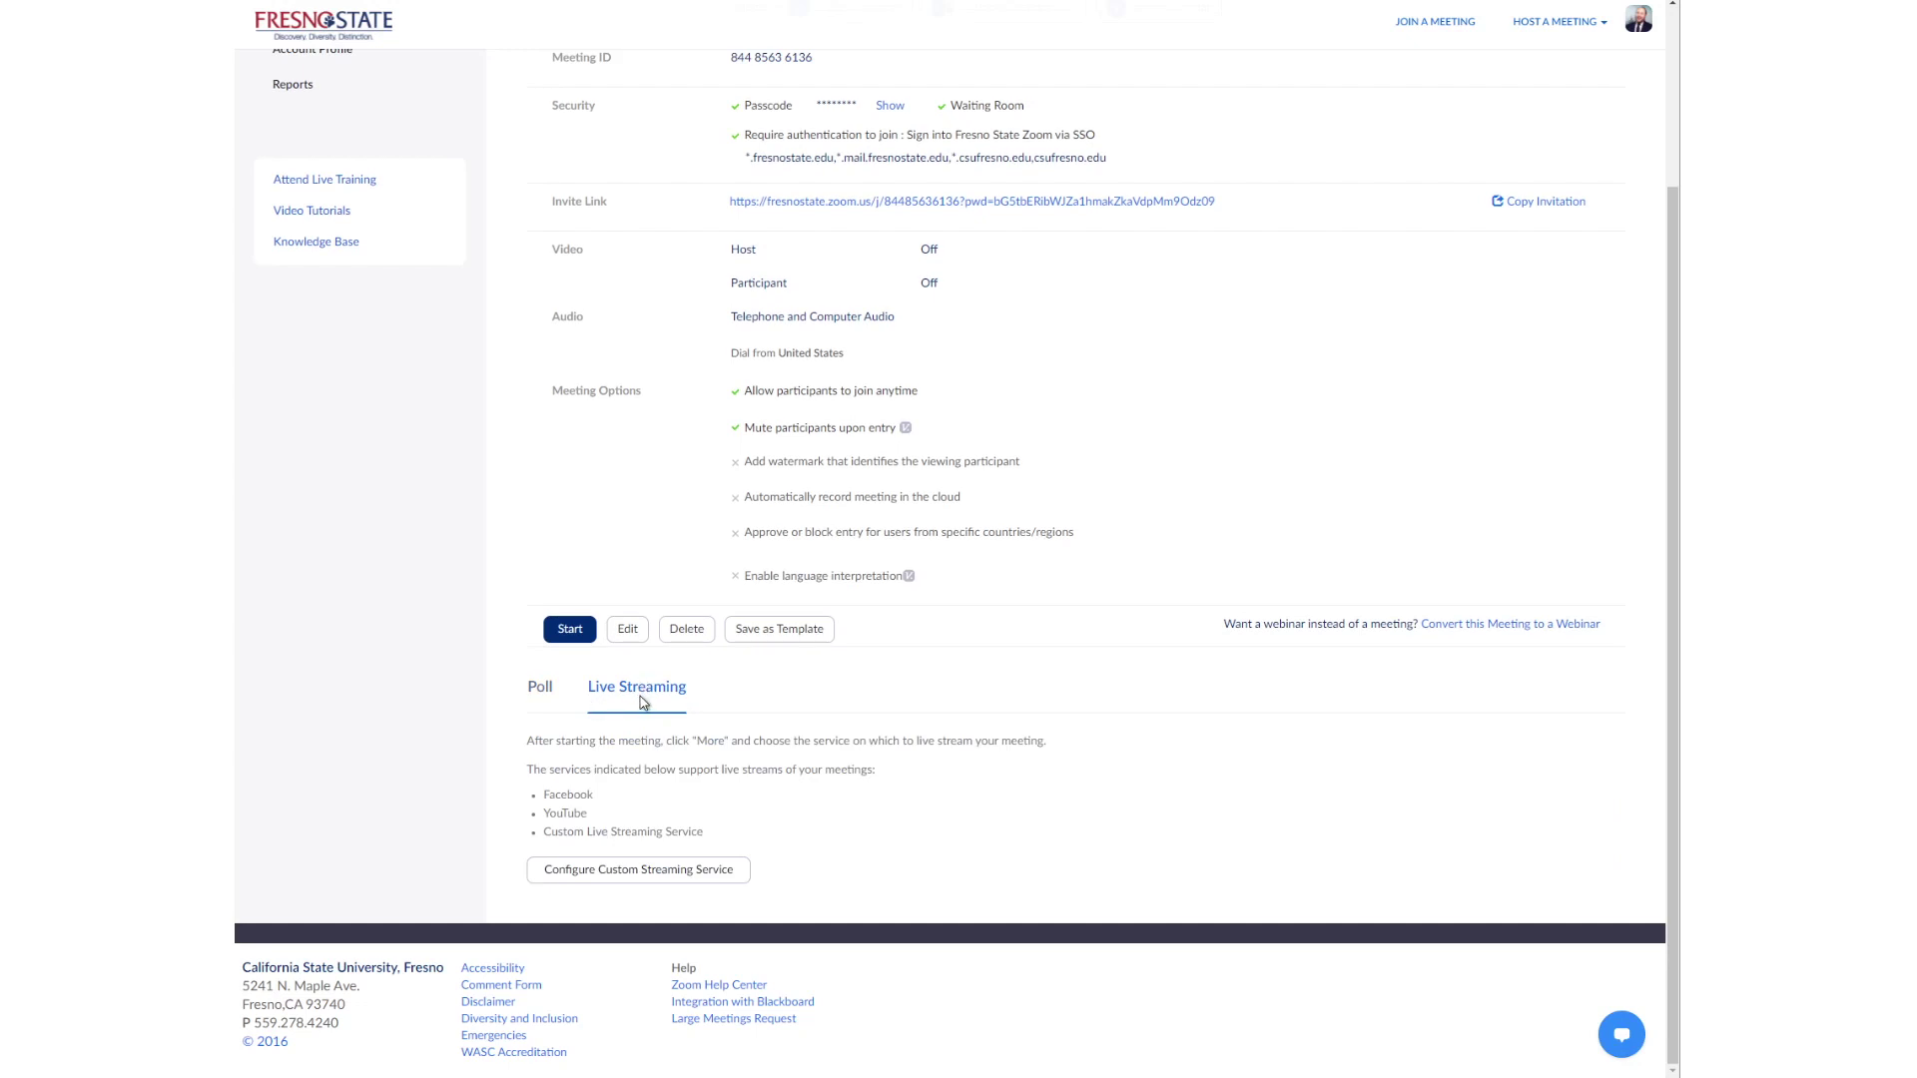
pyautogui.click(654, 877)
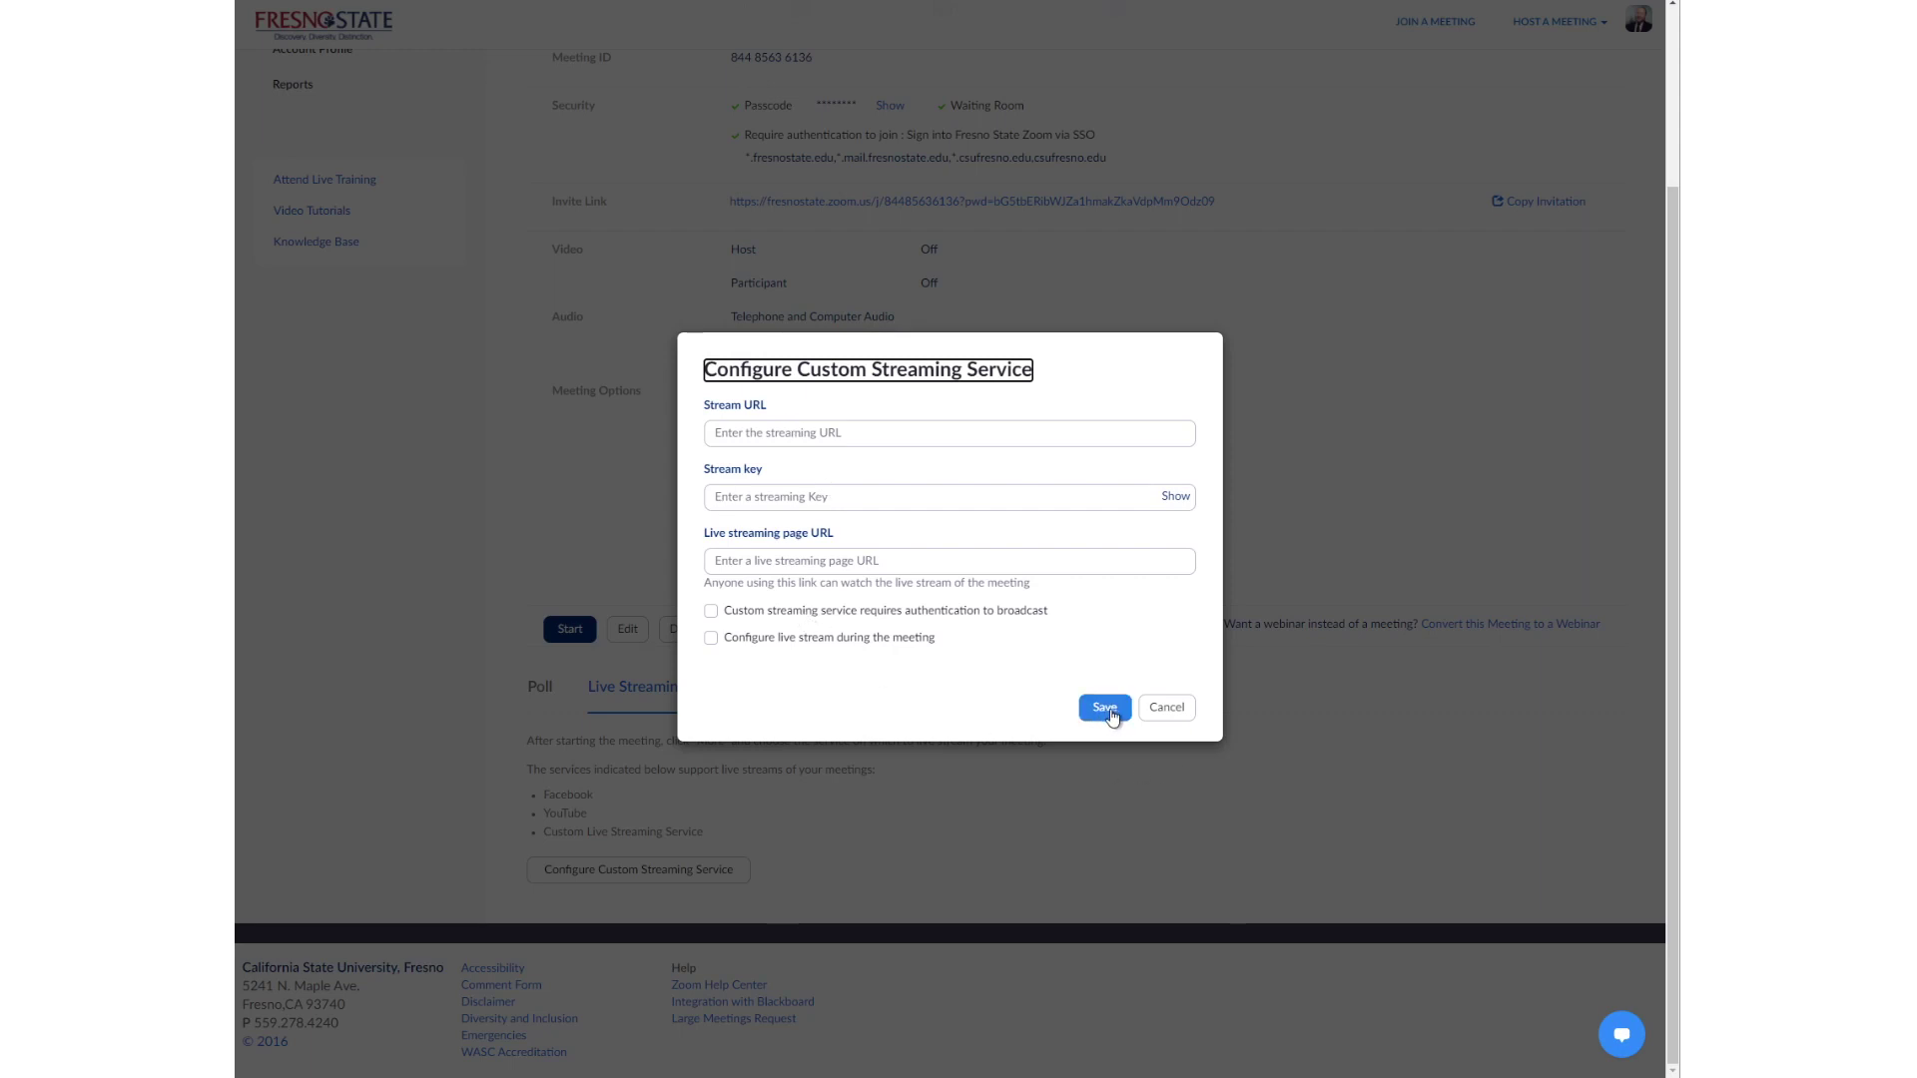
pyautogui.click(1164, 719)
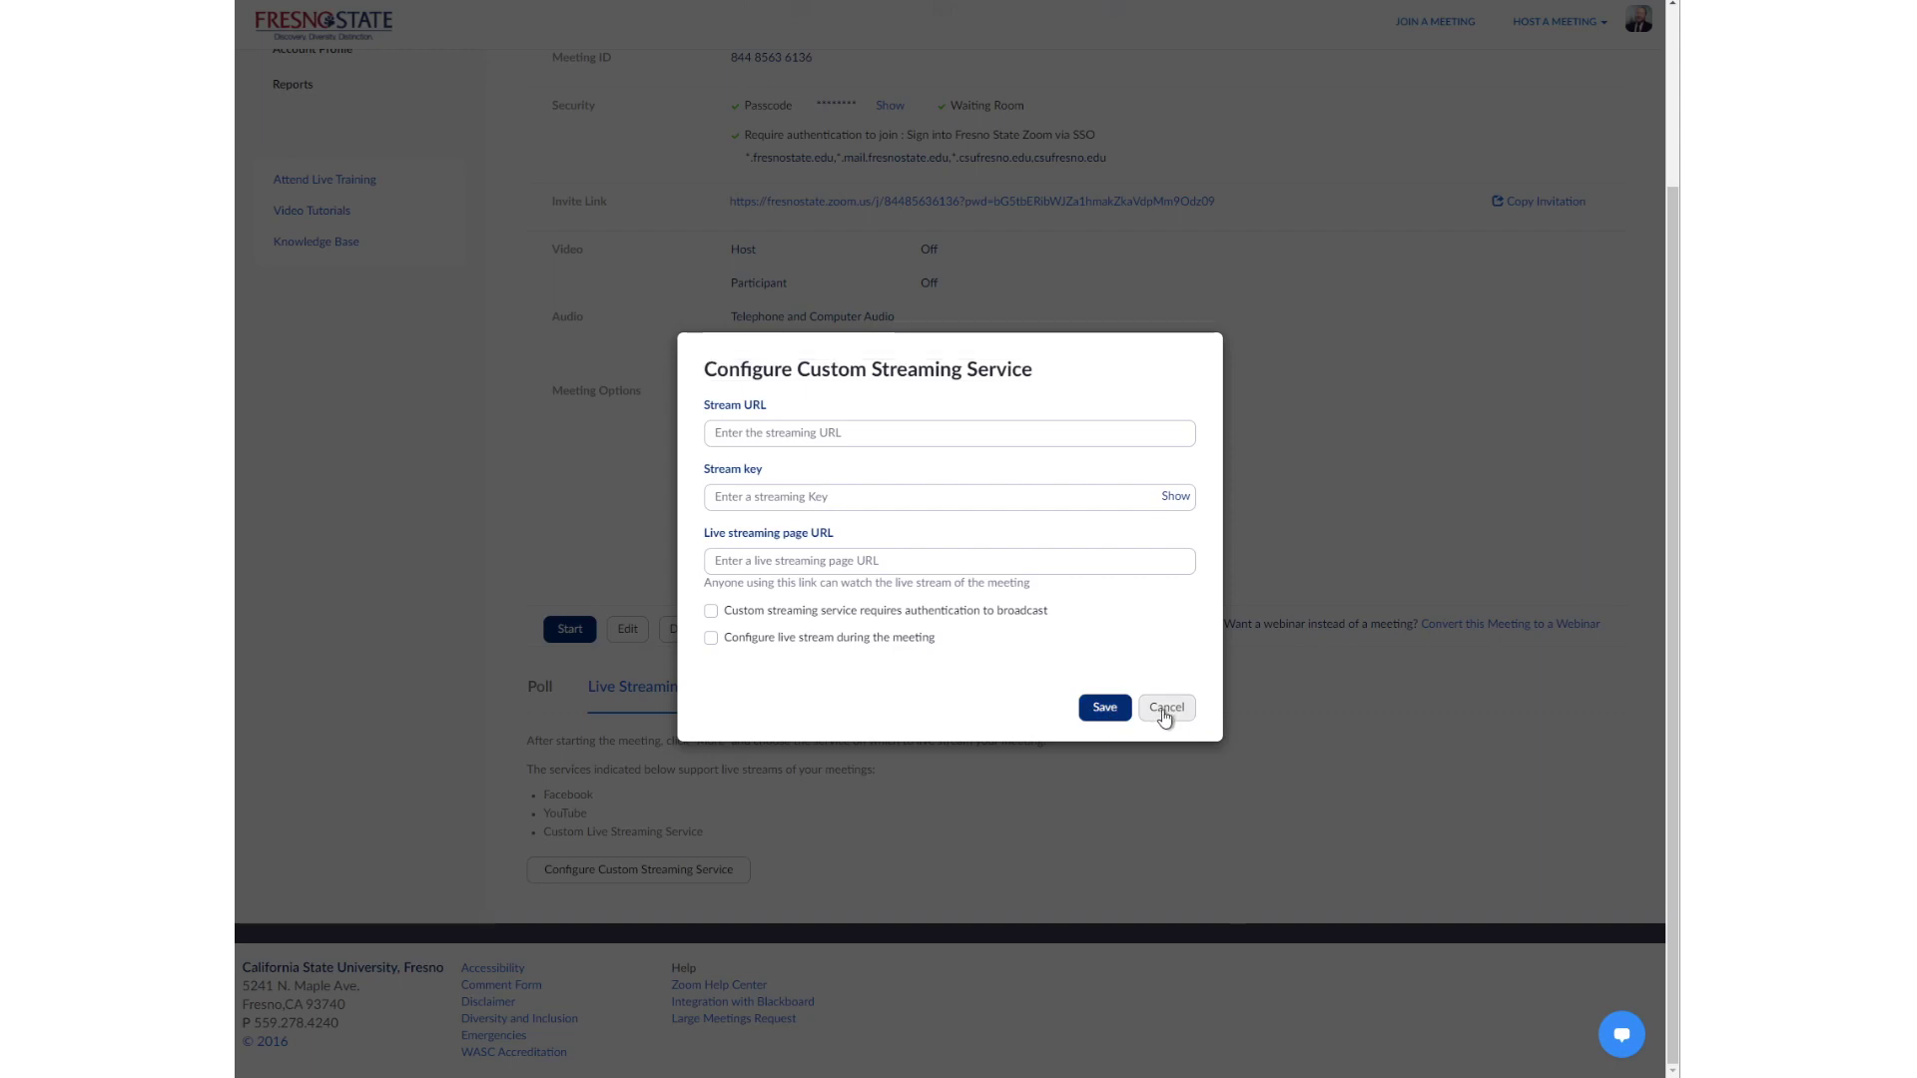